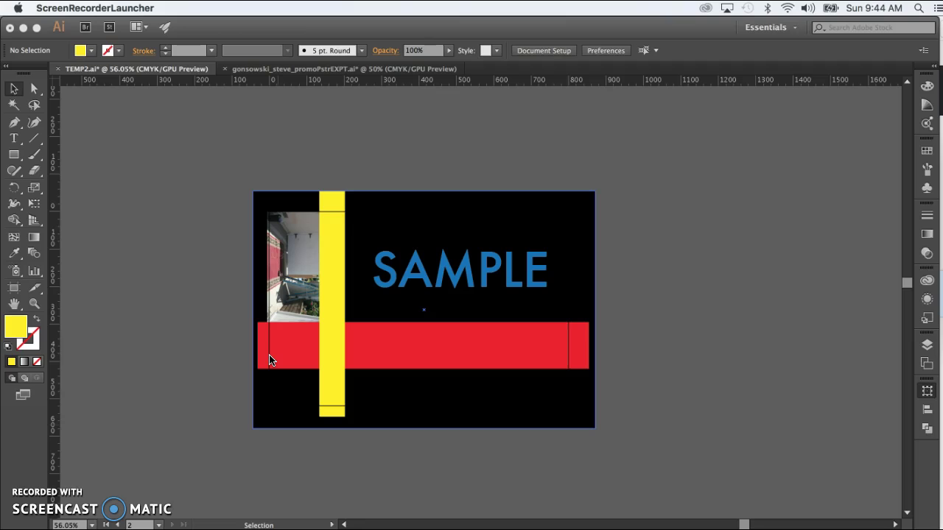
- Highlight the Word checklist line 'Verify what artboard number you wish to export'
mouse_move(270, 360)
left_mouse_down()
mouse_move(270, 220)
mouse_move(313, 213)
left_mouse_up()
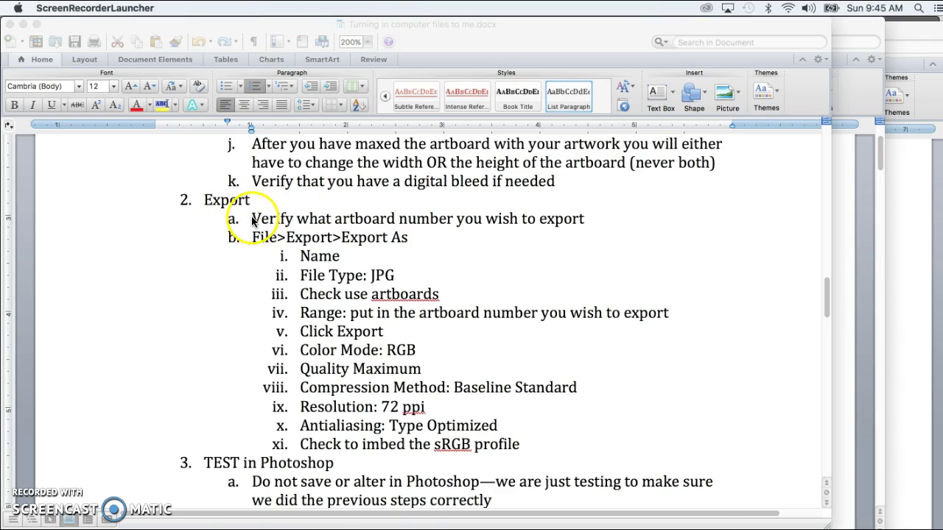
triple_click(253, 220)
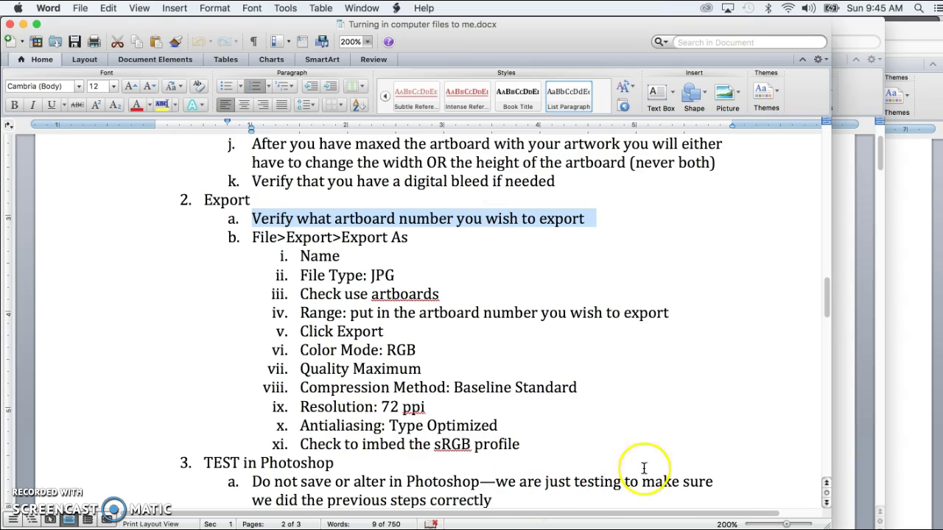
- Back in Illustrator, fit both artboards in view and check the pink rectangle's artboard number
key("super+Tab")
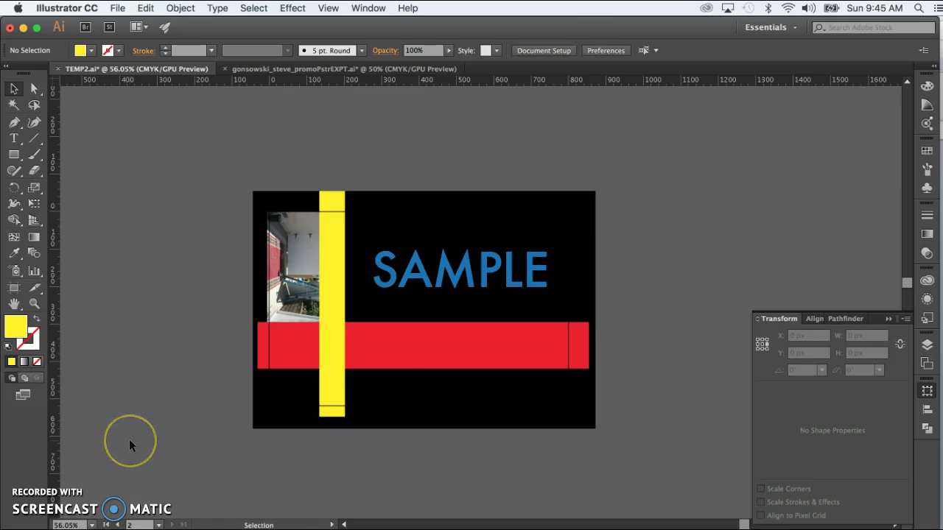
key("super")
key("super+alt+0")
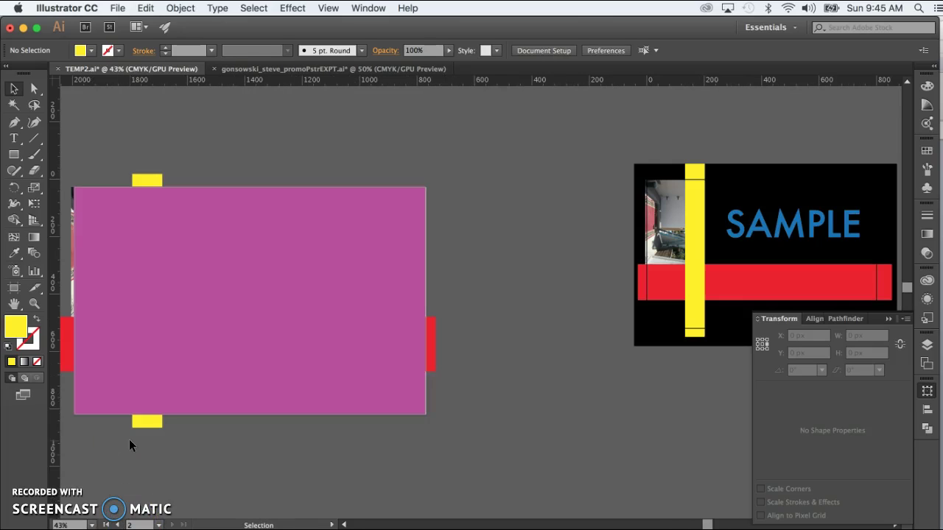
left_click(328, 252)
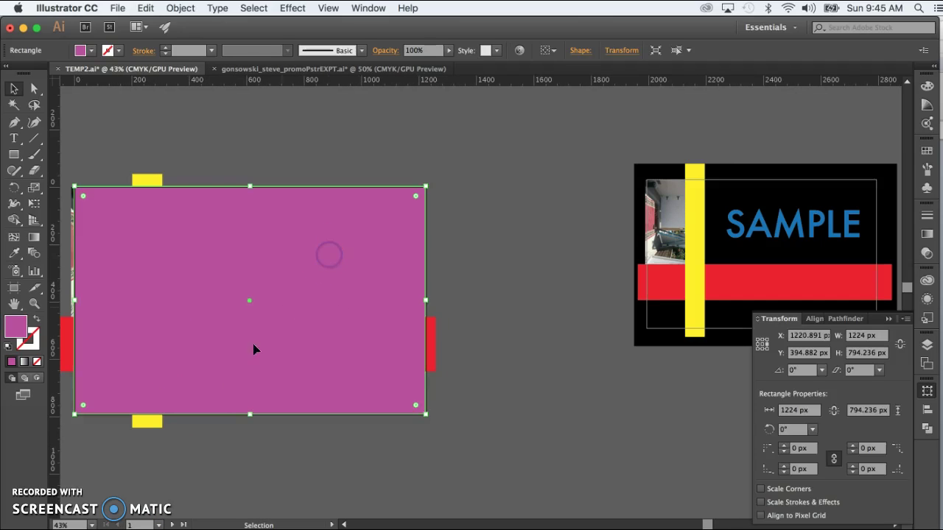
left_click(132, 525)
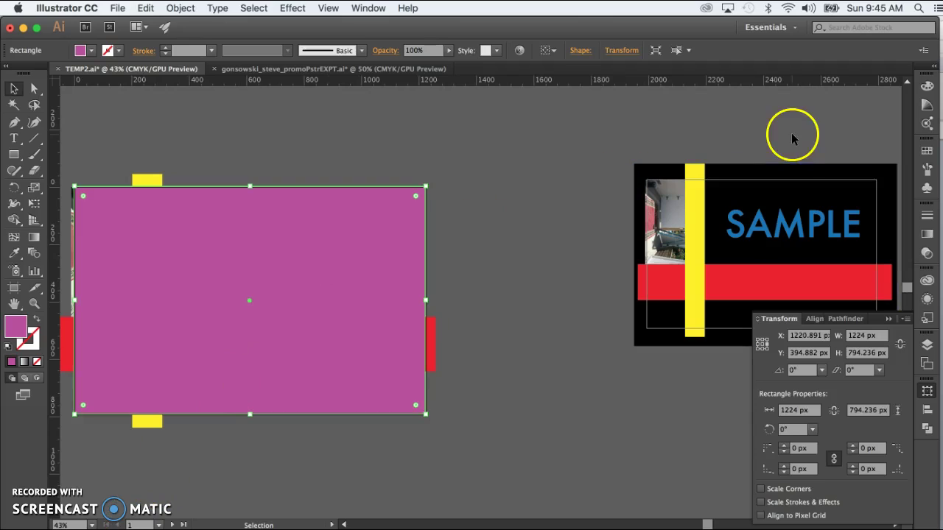
- Select the red bar on the SAMPLE poster to confirm it sits on artboard 2
left_click(737, 281)
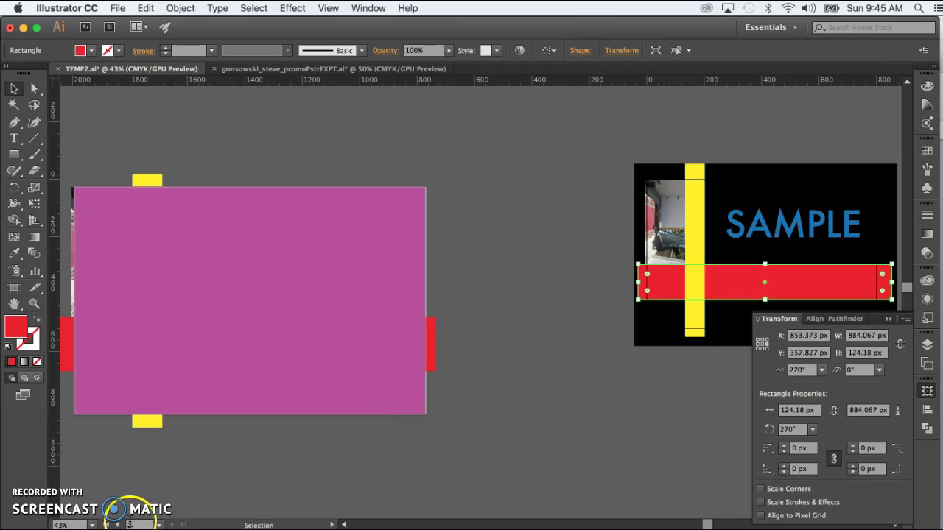
scroll(553, 336, "right", 5)
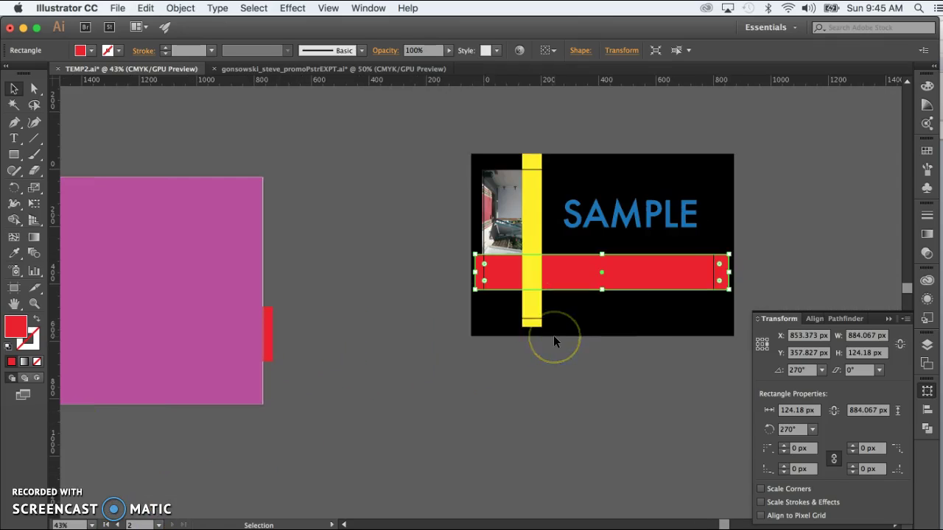
left_click(487, 436)
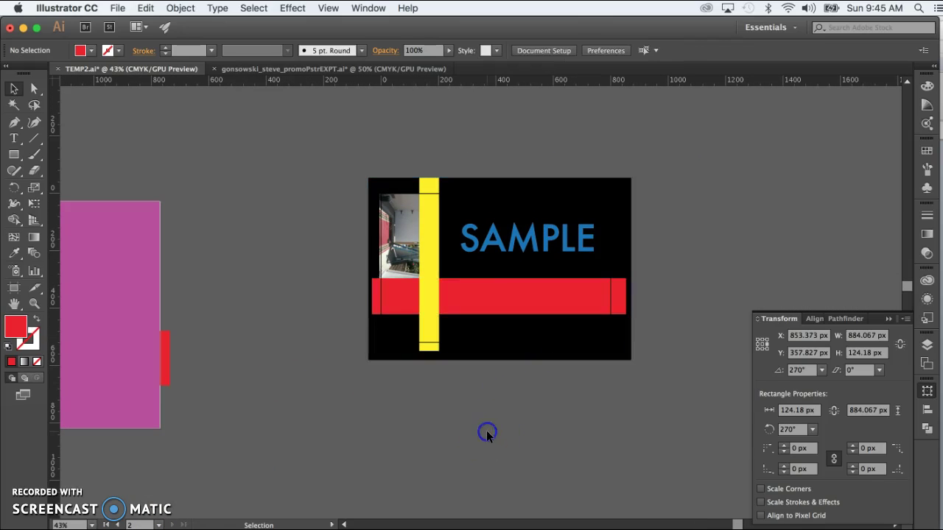
scroll(486, 436, "right", 3)
scroll(486, 436, "up", 1)
left_click(460, 310)
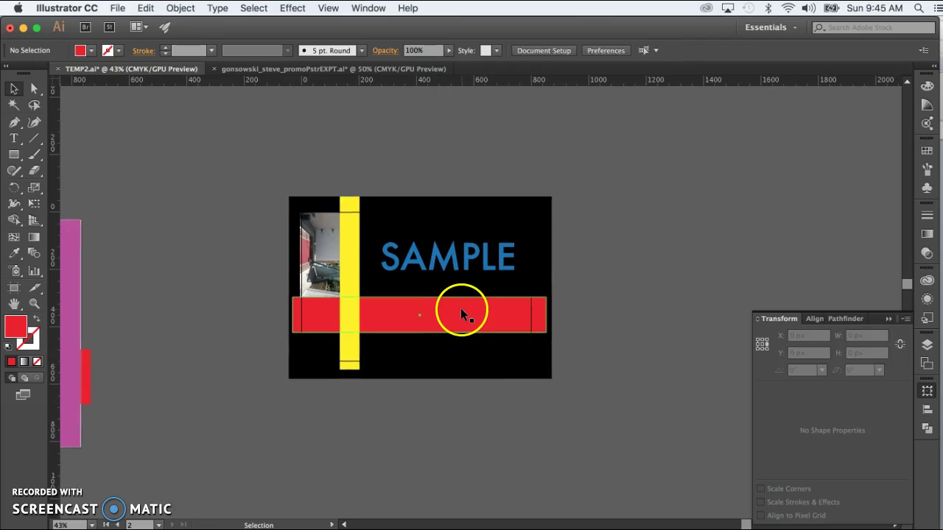
left_click(186, 208)
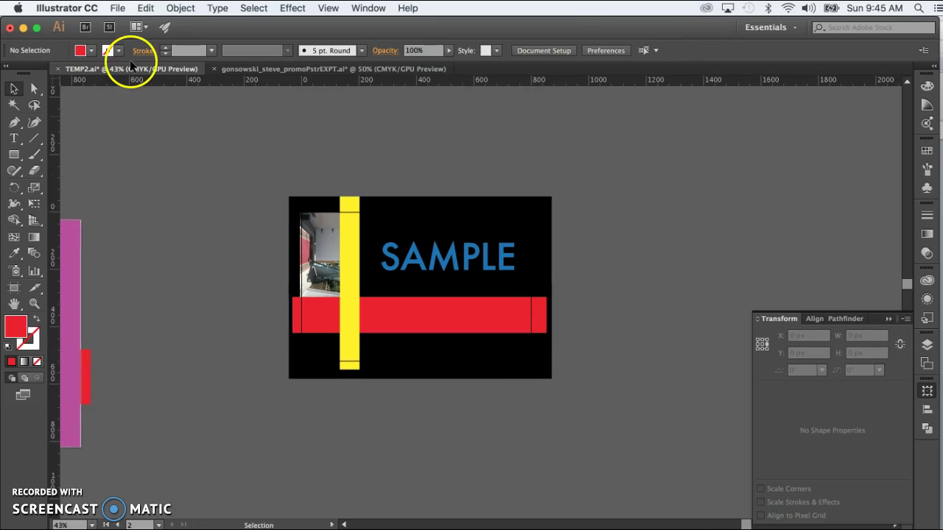
- Open File > Export > Export As to save the poster as a JPEG image
left_click(118, 9)
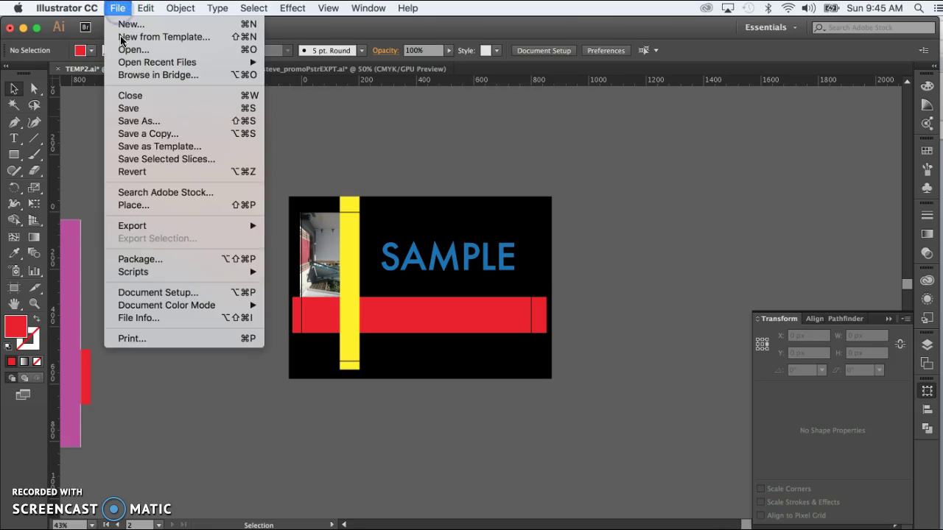
left_click(134, 227)
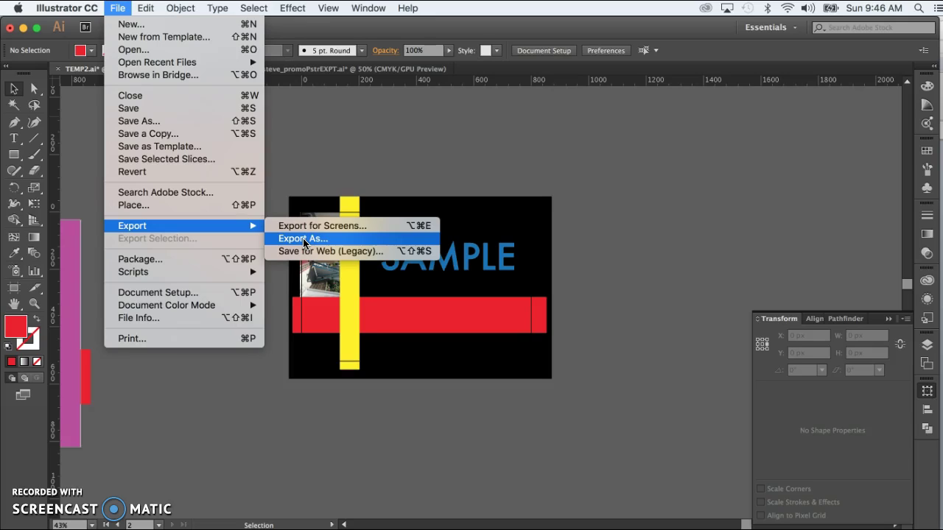
left_click(304, 239)
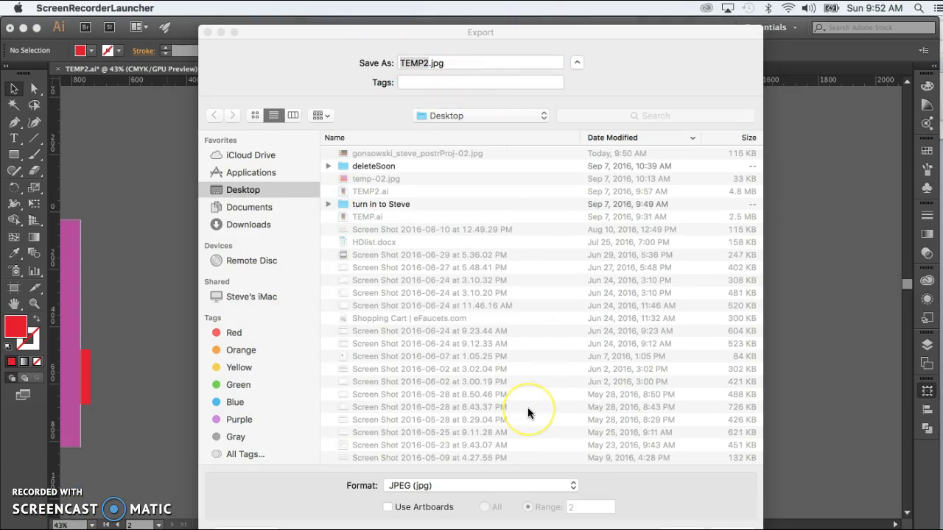
- Enable Use Artboards with Range 2 and select the TEMP2 file name for replacement
left_click(393, 442)
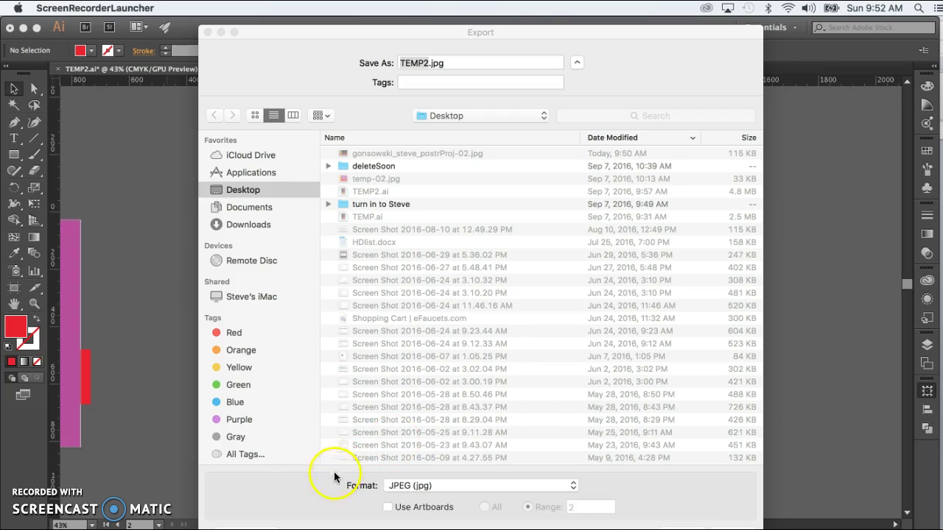
left_click(303, 494)
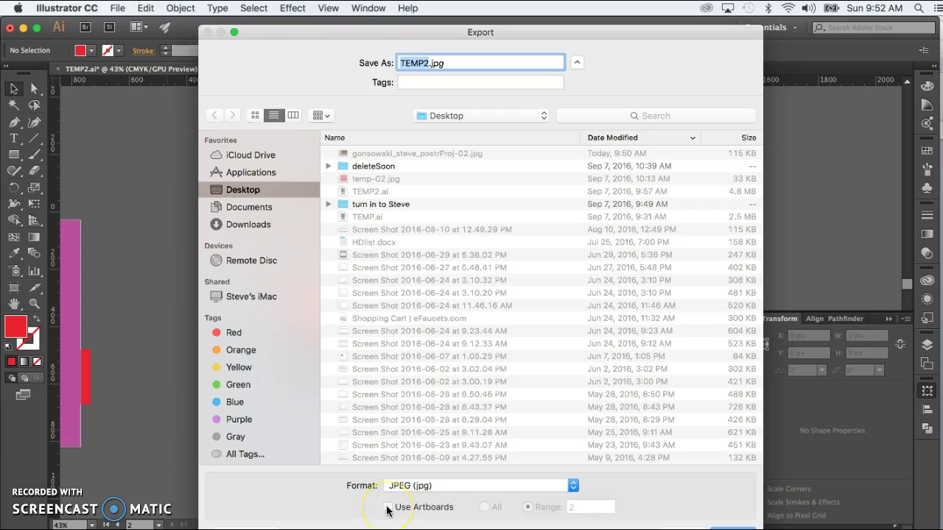
left_click(387, 507)
left_click_drag(401, 64, 428, 62)
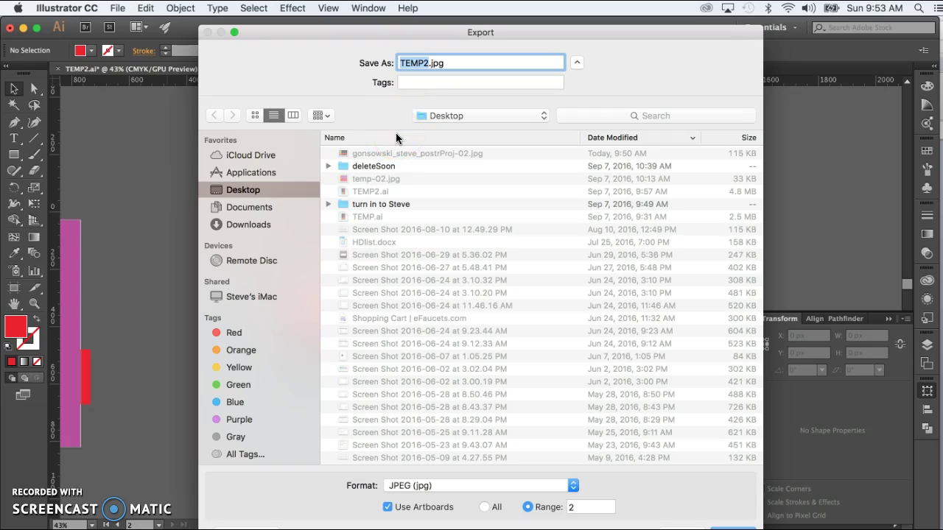
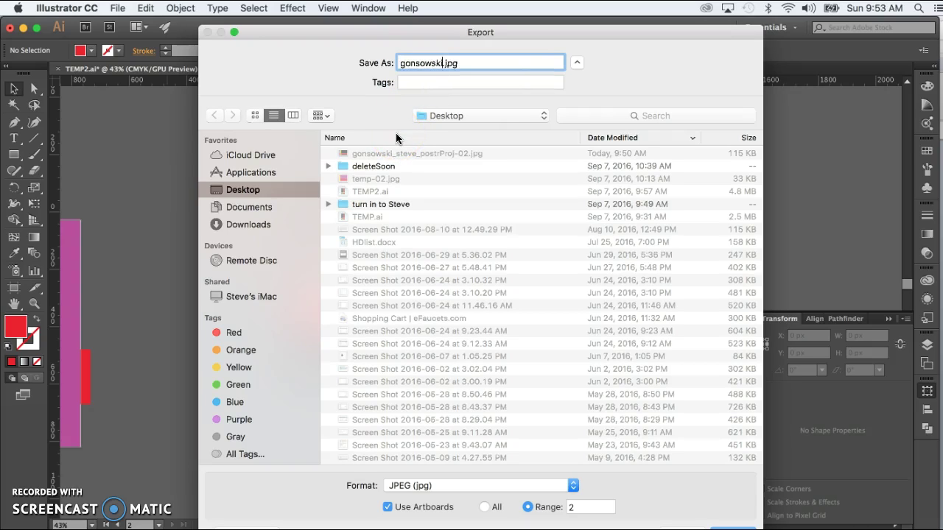
- Name the export with the student's last and first name followed by _postrProj, fixing a typo
type("ostrProj")
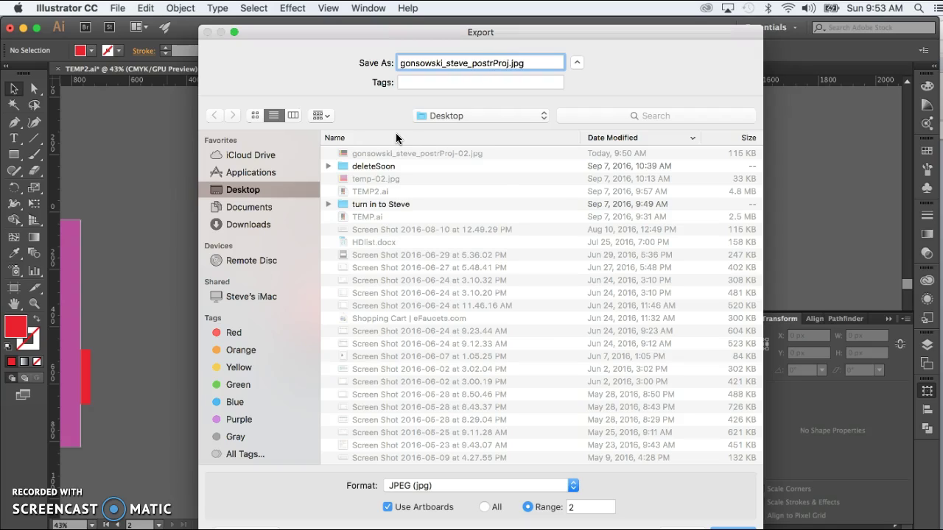
left_click(524, 65)
left_click(510, 64)
left_click(572, 486)
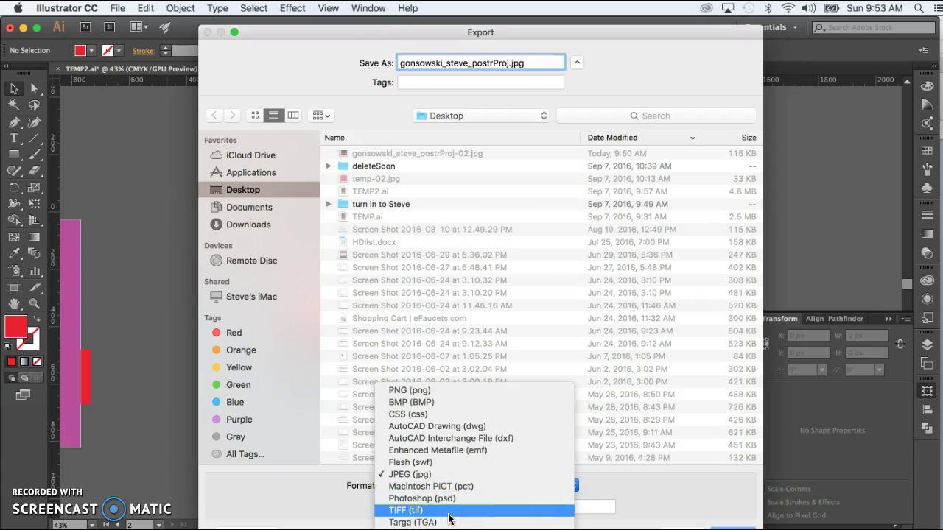
left_click(449, 515)
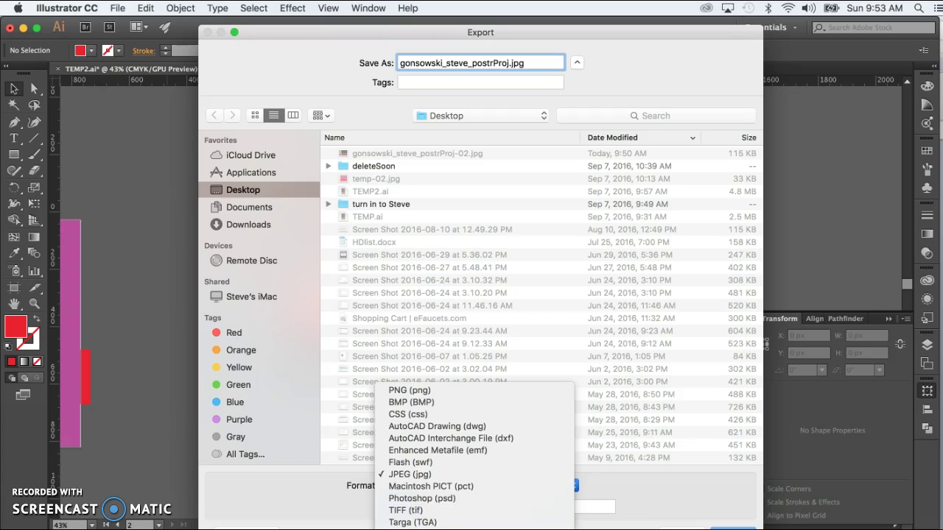
left_click(291, 492)
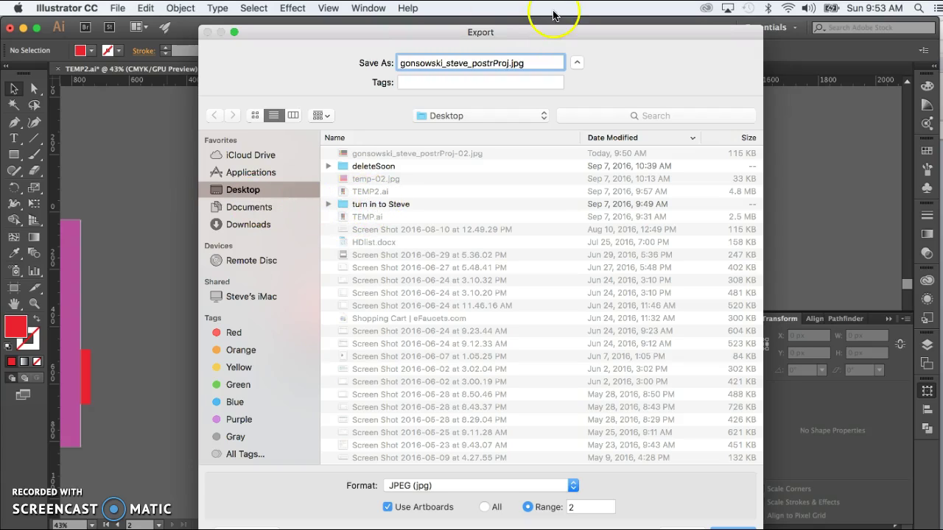
- Expand the save dialog and choose the turn-in folder on the Desktop as the location
left_click(576, 61)
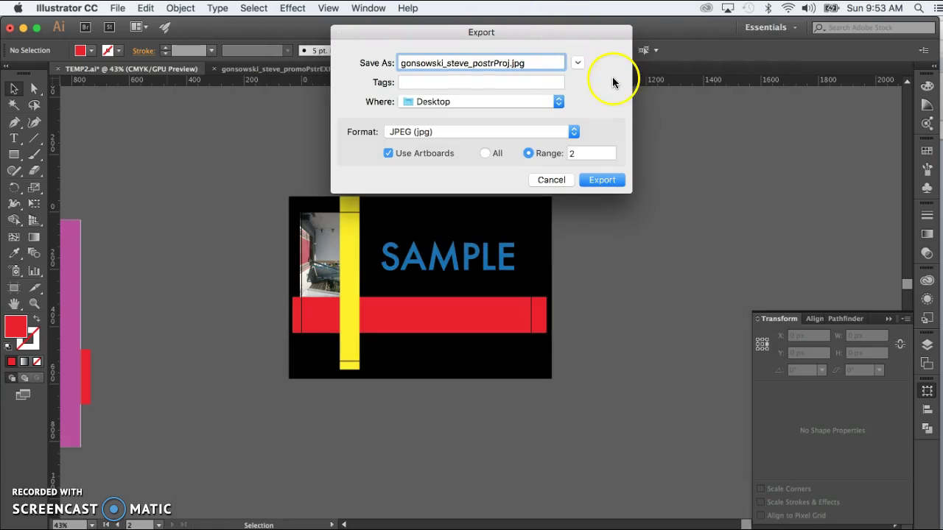
left_click(577, 62)
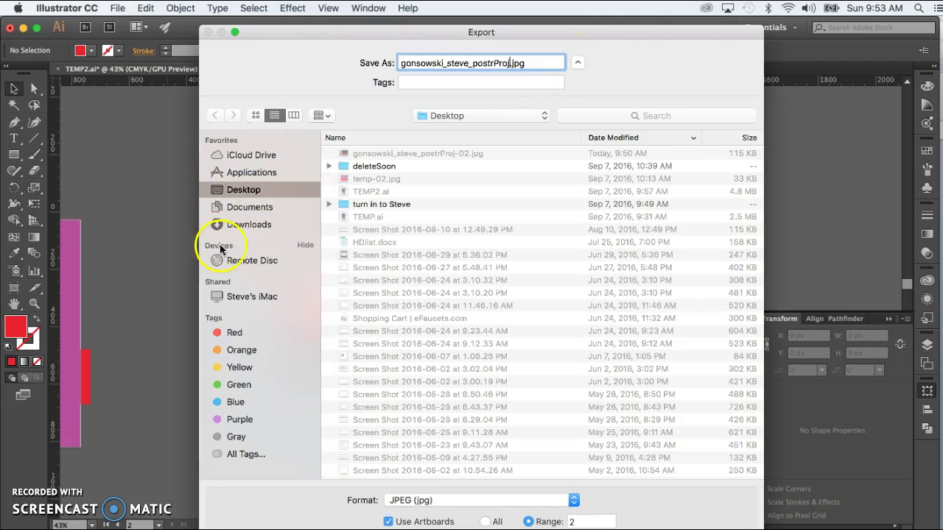
left_click(247, 190)
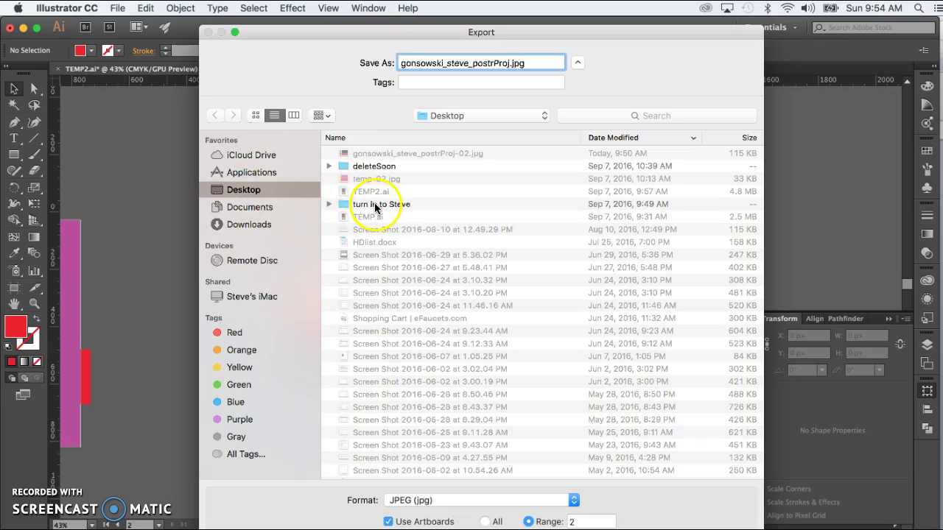
left_click(375, 205)
double_click(375, 205)
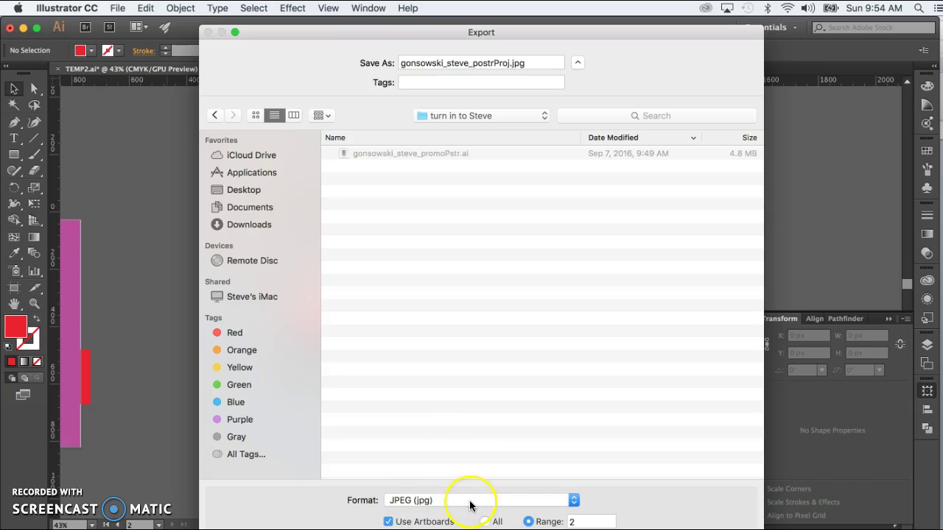
- Confirm Use Artboards is on with Range 2 and proceed with the export
left_click(387, 521)
left_click(389, 522)
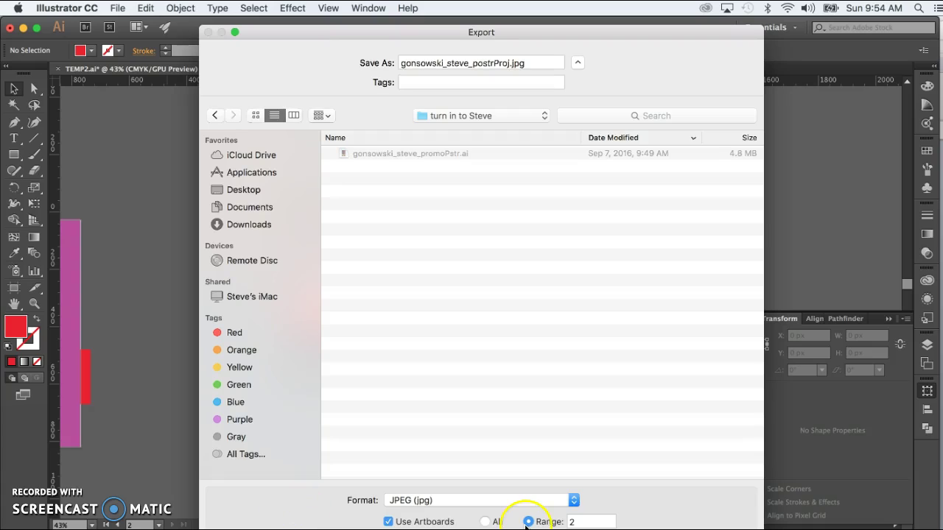
left_click(588, 525)
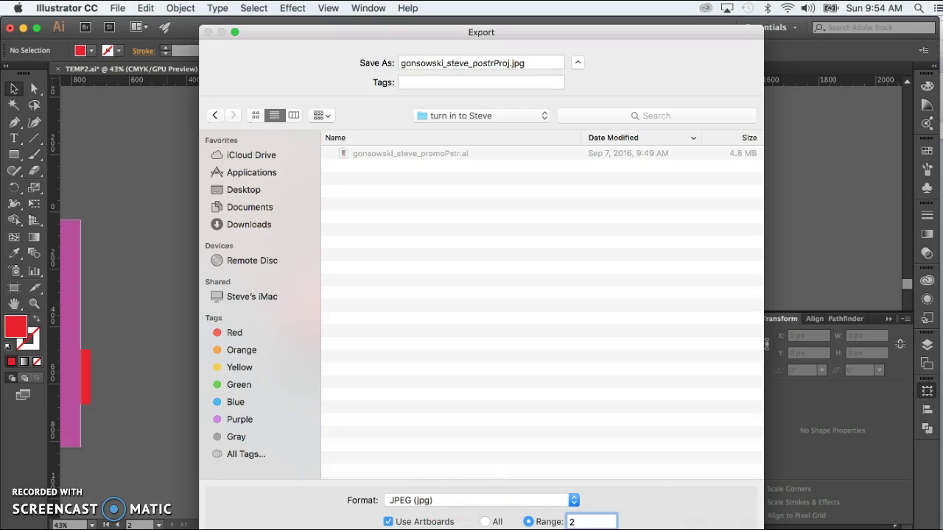
key("Return")
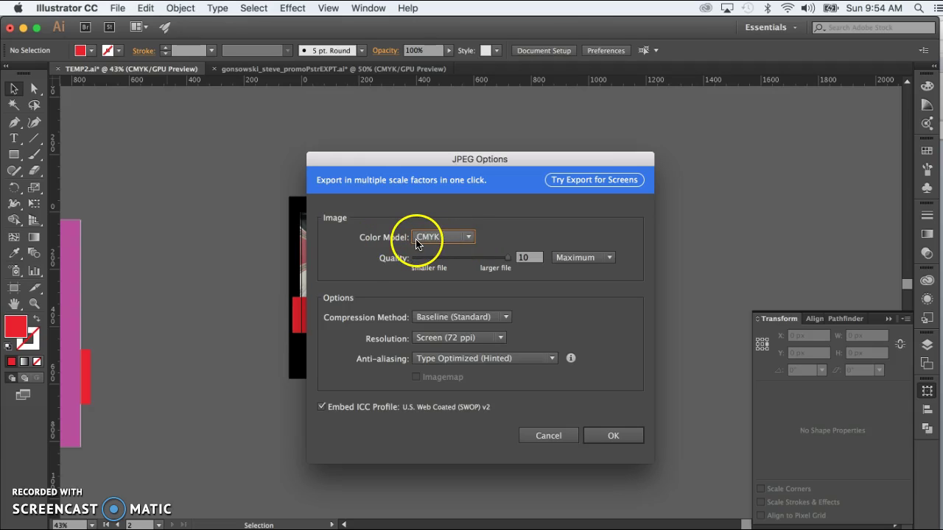
- Set the JPEG to RGB colour model, maximum quality and a custom 72 ppi resolution
left_click(470, 237)
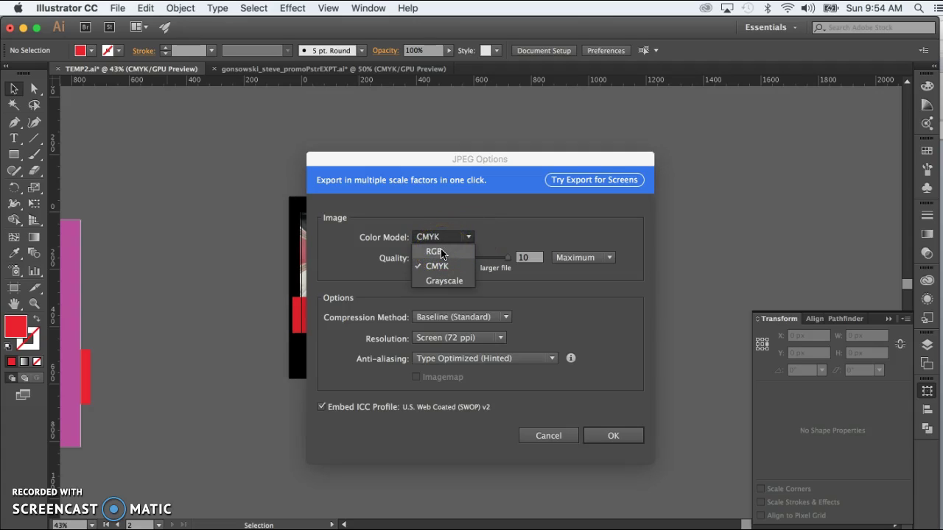
left_click(441, 251)
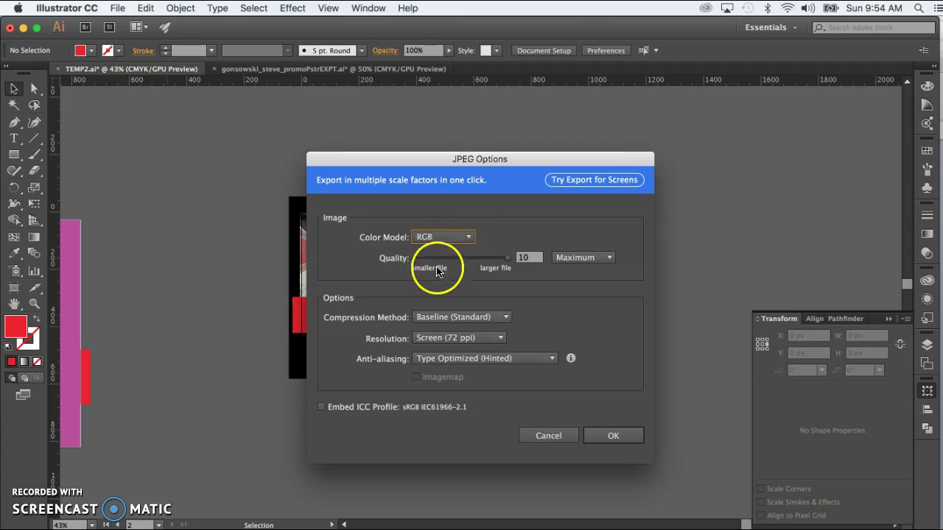
left_click_drag(506, 257, 606, 275)
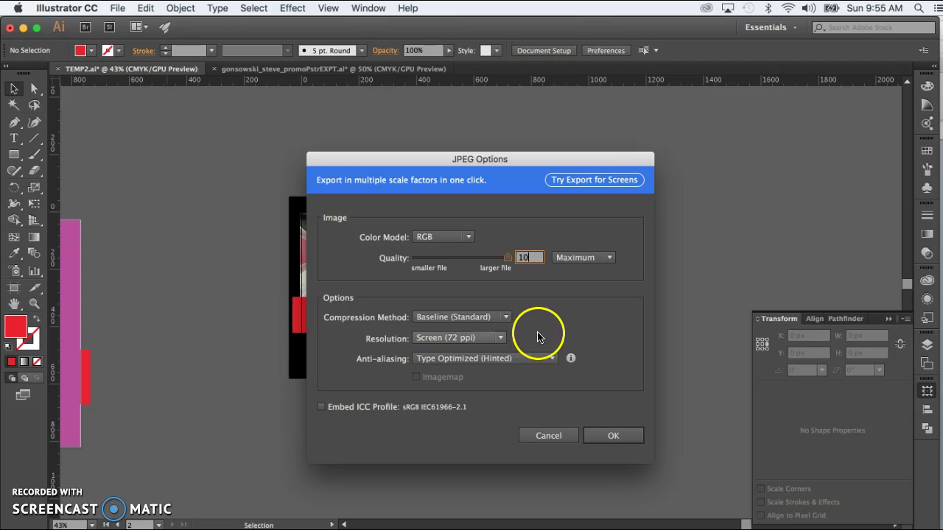
left_click(500, 338)
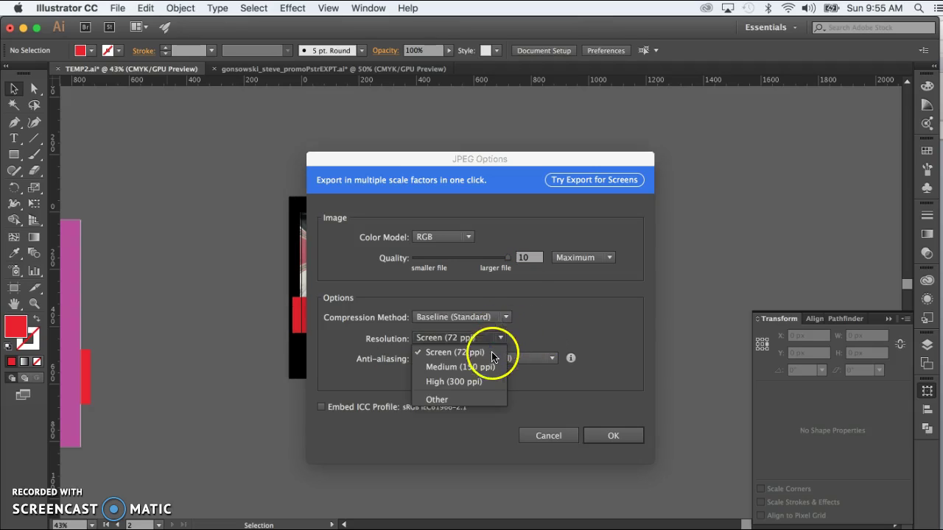
left_click(472, 400)
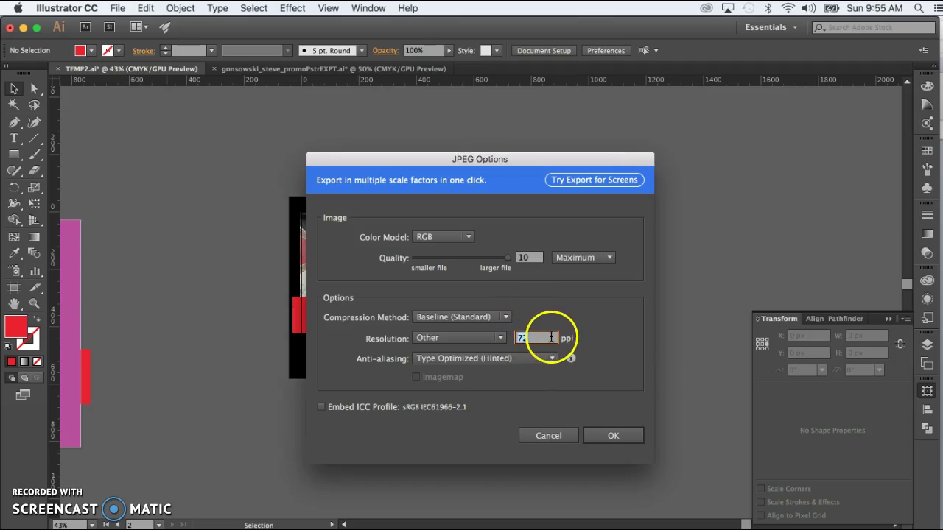
left_click(501, 370)
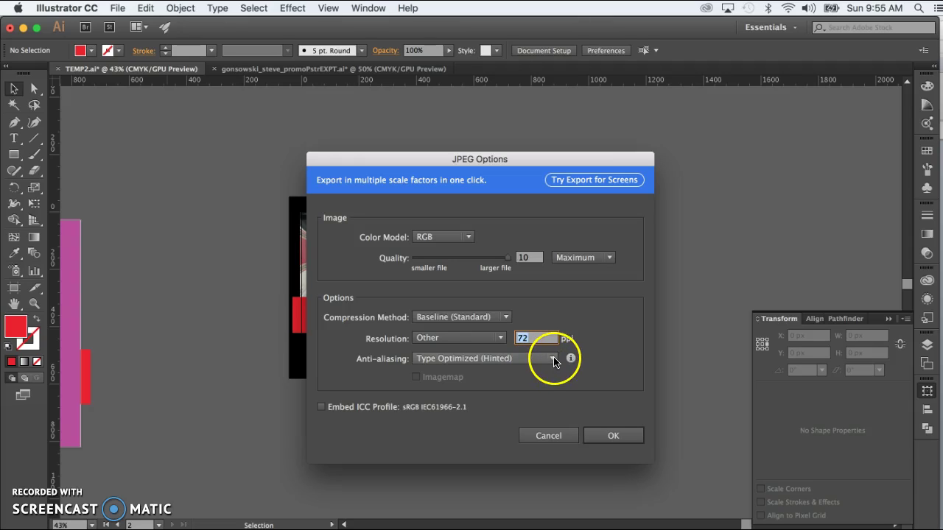
- Keep Type Optimized anti-aliasing, embed the sRGB ICC profile, and confirm the JPEG options
left_click(554, 360)
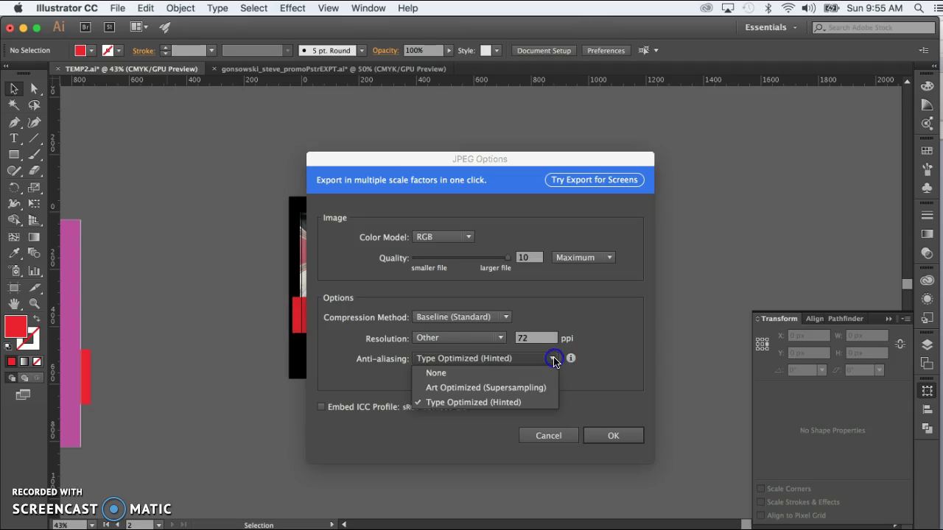
left_click(522, 403)
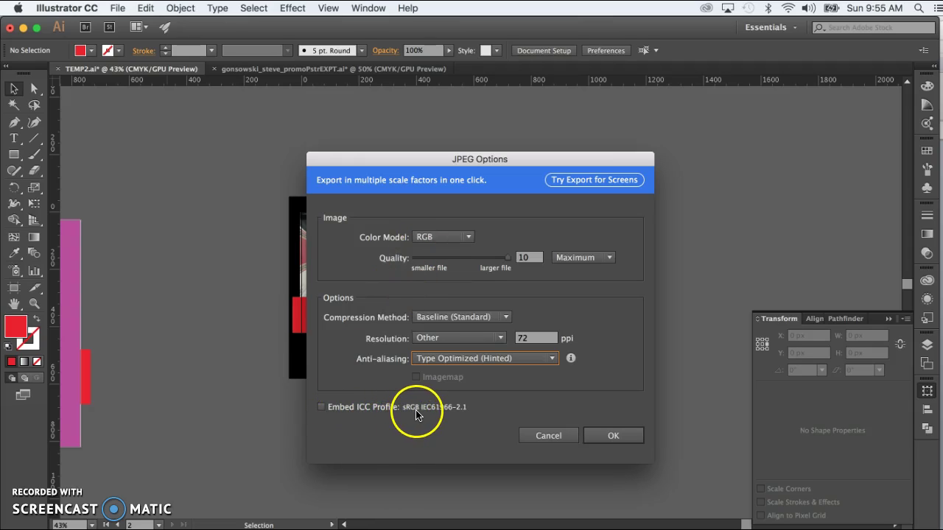
left_click(322, 407)
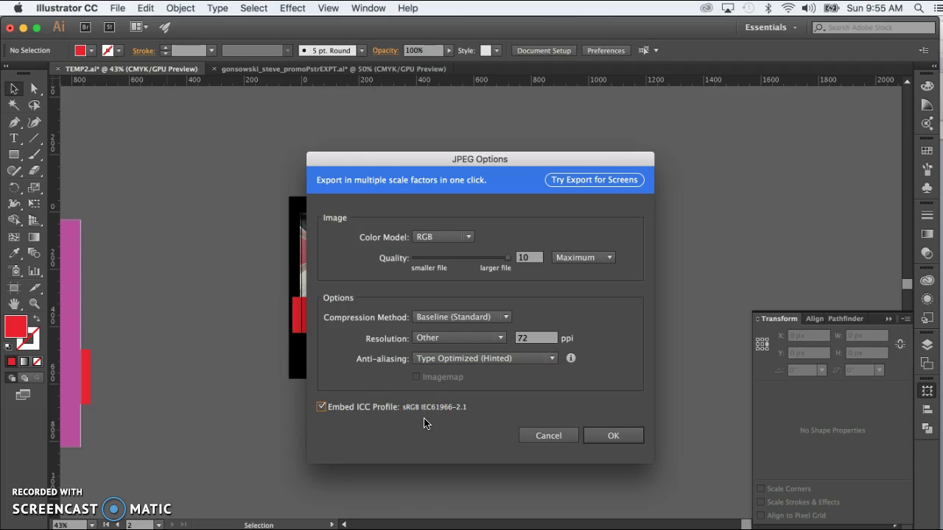
left_click(603, 475)
left_click(625, 435)
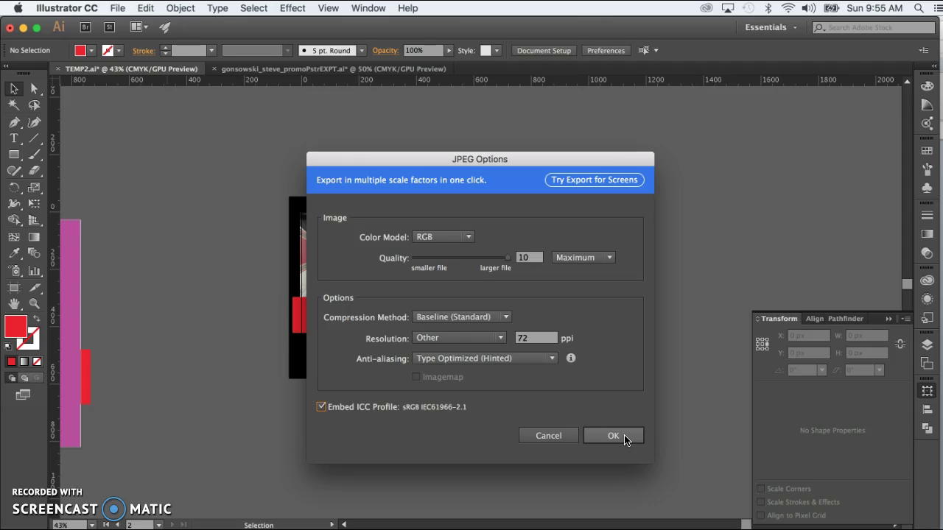
left_click(612, 436)
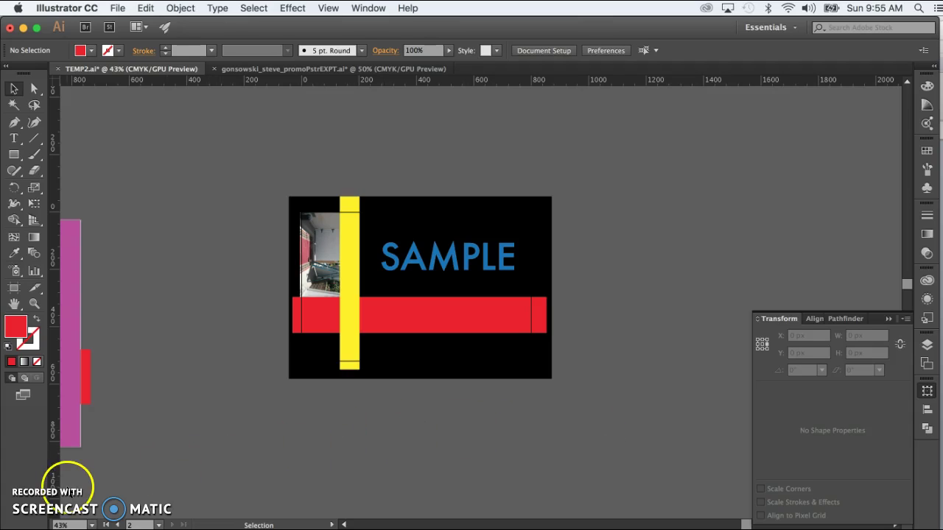
- Review the checklist's Export steps and mark the 'Do not save or alter' warning under TEST in Photoshop
key("super+Tab")
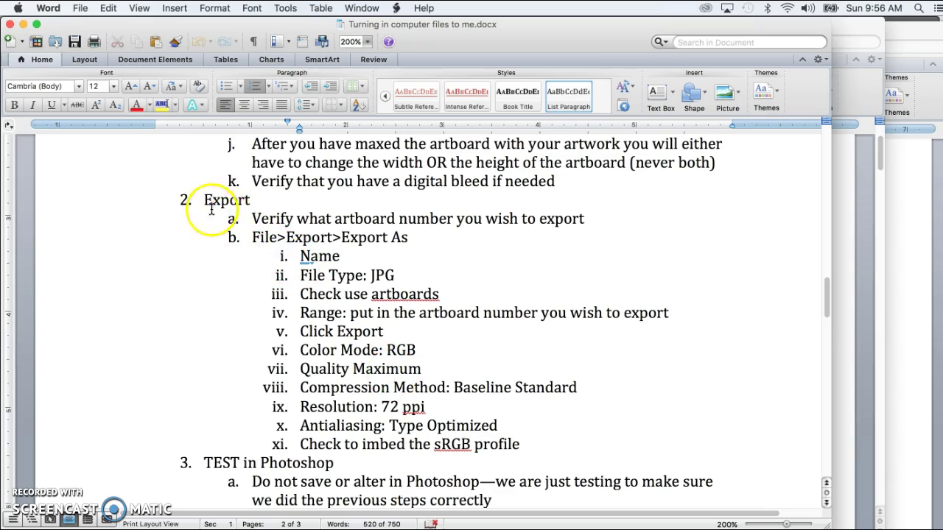
left_click_drag(207, 200, 507, 436)
scroll(507, 436, "down", 5)
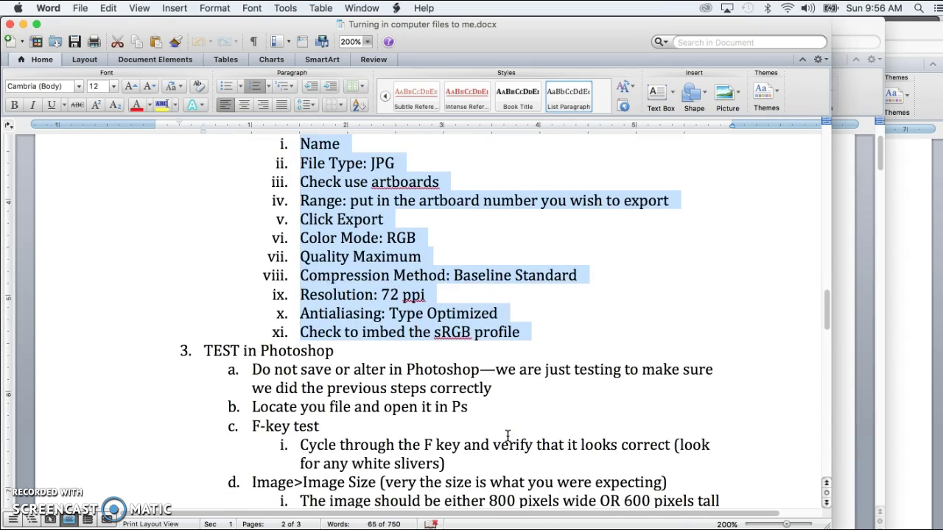
scroll(508, 436, "down", 4)
scroll(507, 436, "down", 4)
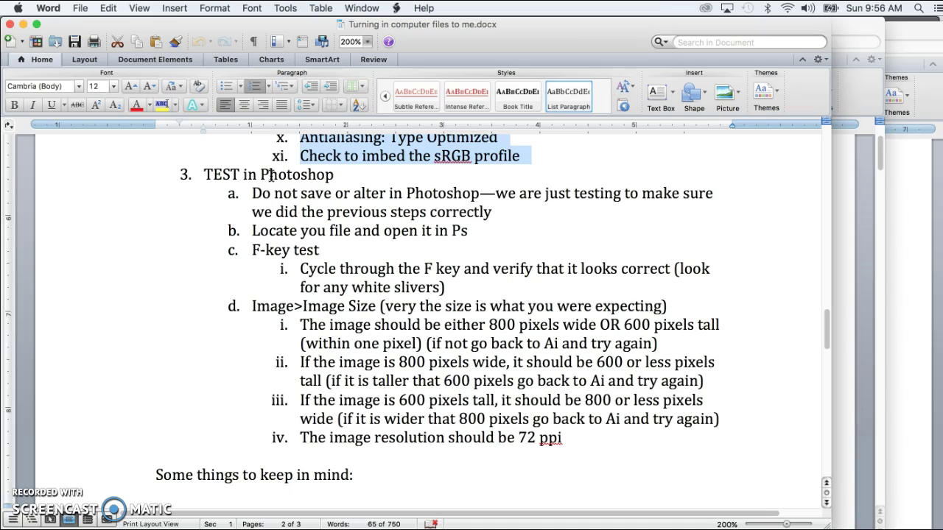
left_click(254, 192)
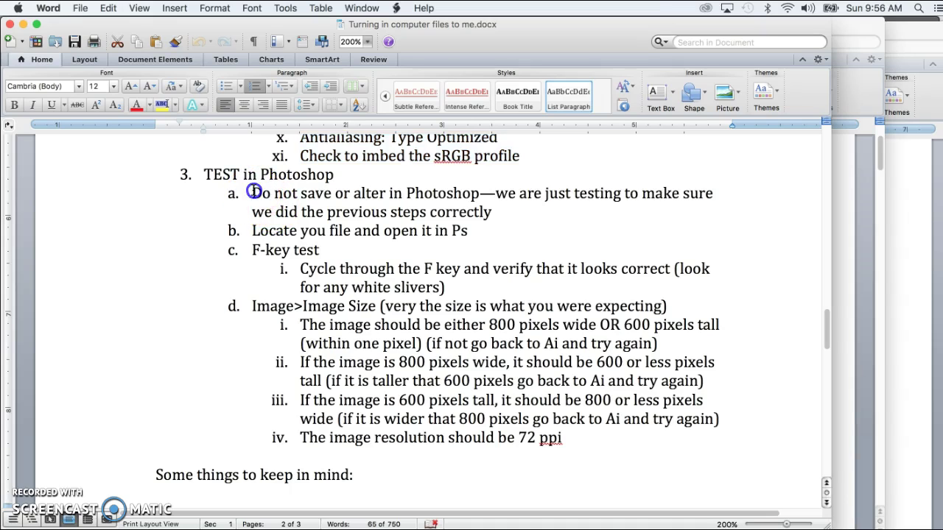
left_click_drag(254, 193, 380, 195)
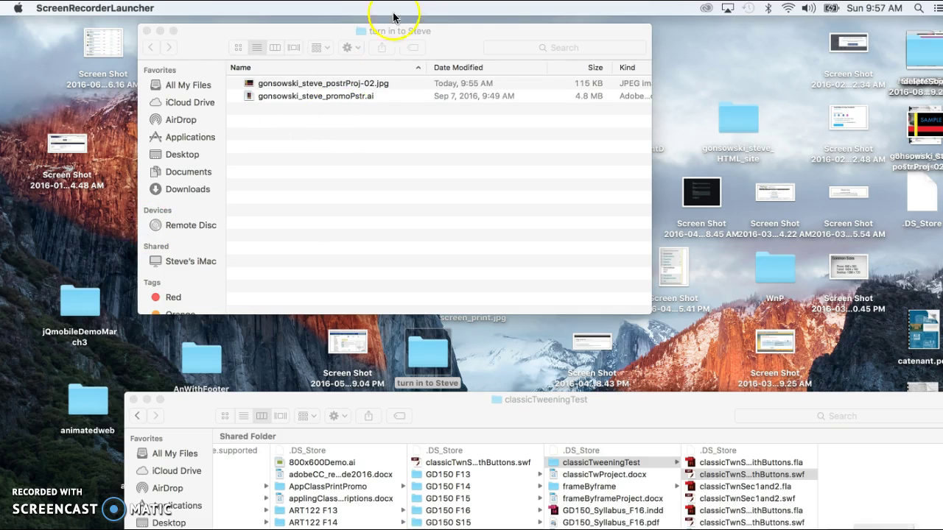
- Rename the exported JPEG in the turn-in folder so it ends in _postrProj.jpg without -02
left_click(467, 37)
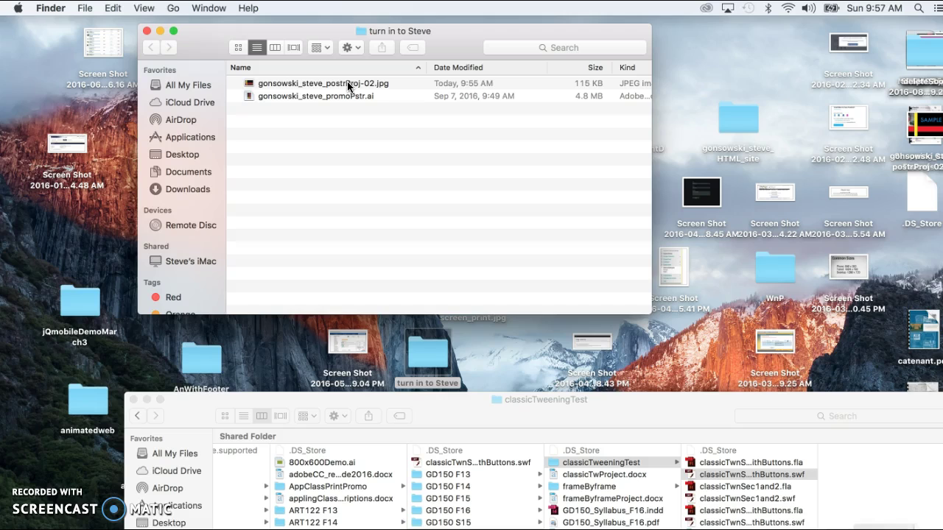
left_click(347, 84)
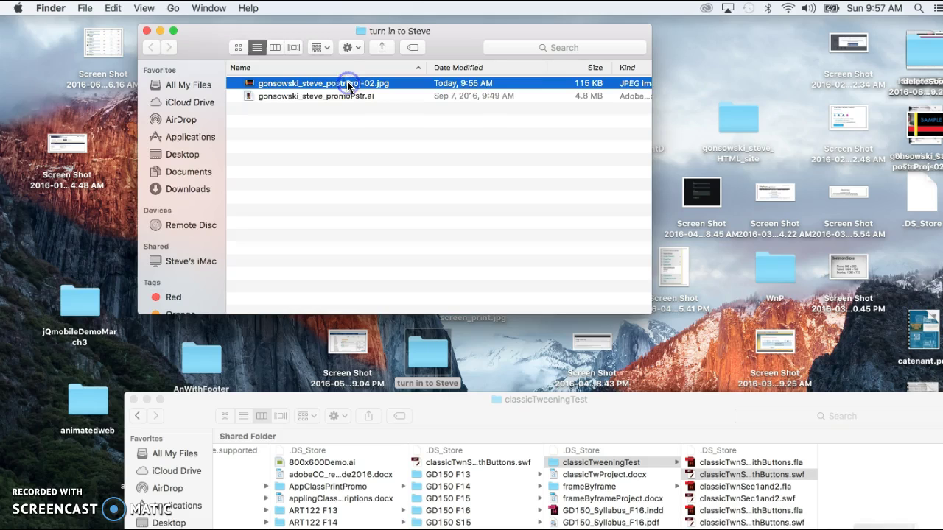
left_click(347, 83)
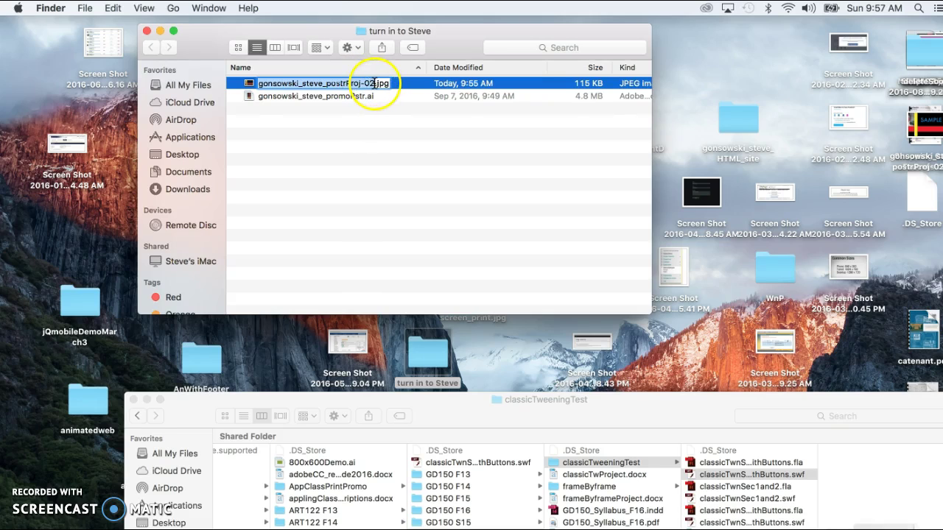
left_click(375, 83)
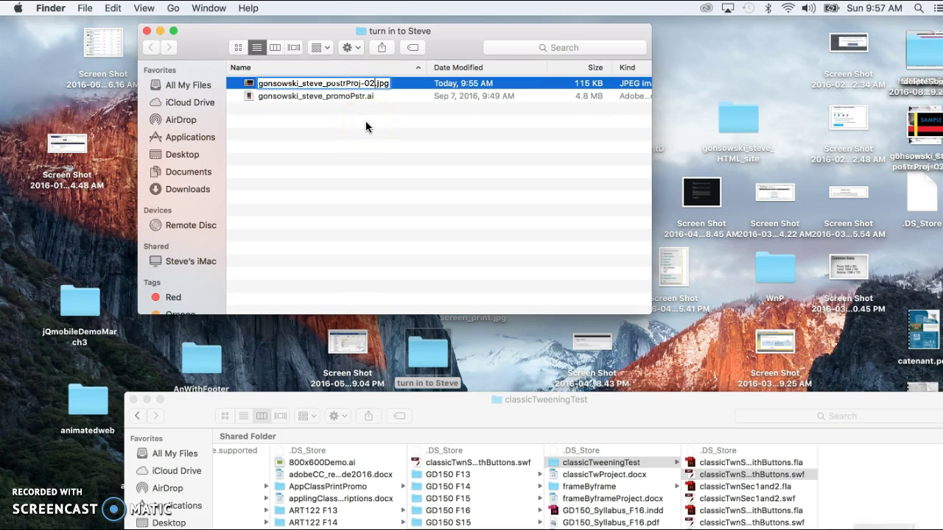
key("BackSpace")
key("BackSpace")
key("BackSpace")
left_click(397, 148)
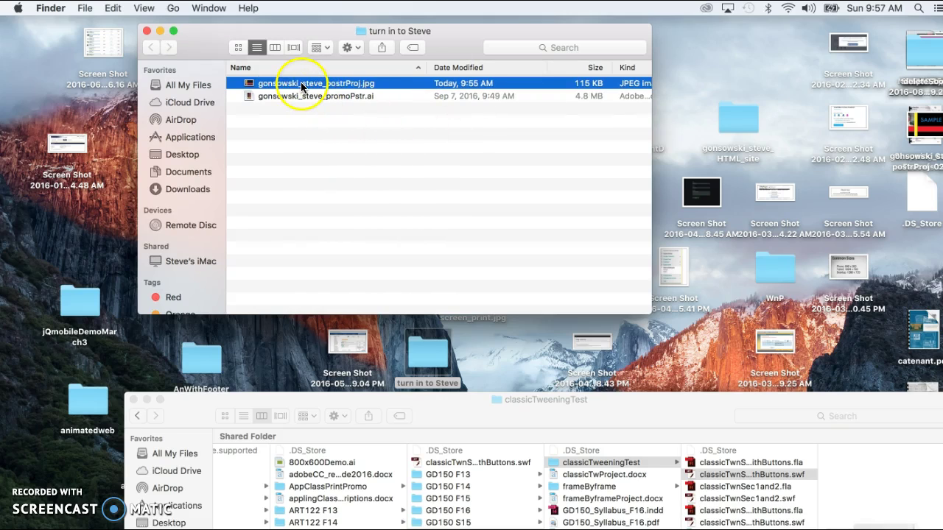
- Check the poster JPEG's context menu options, then drag the JPEG toward another folder
left_click(321, 159)
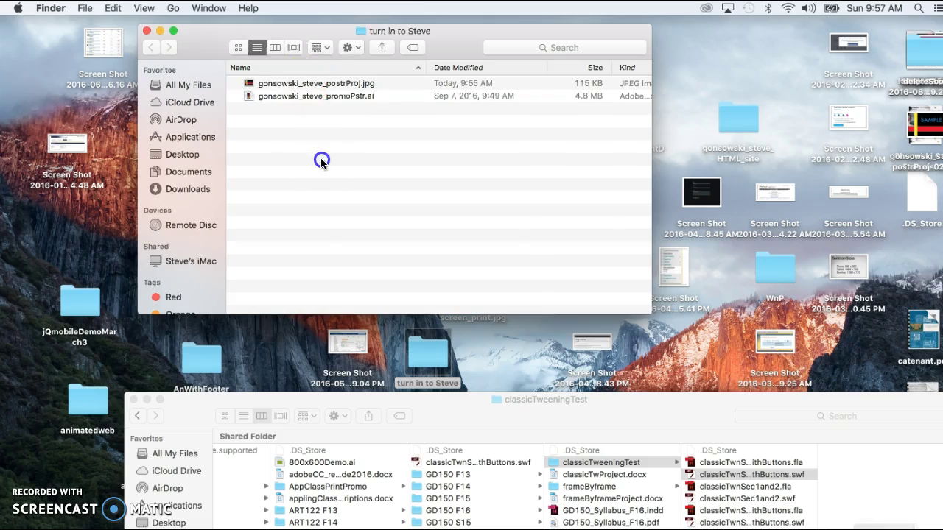
right_click(320, 83)
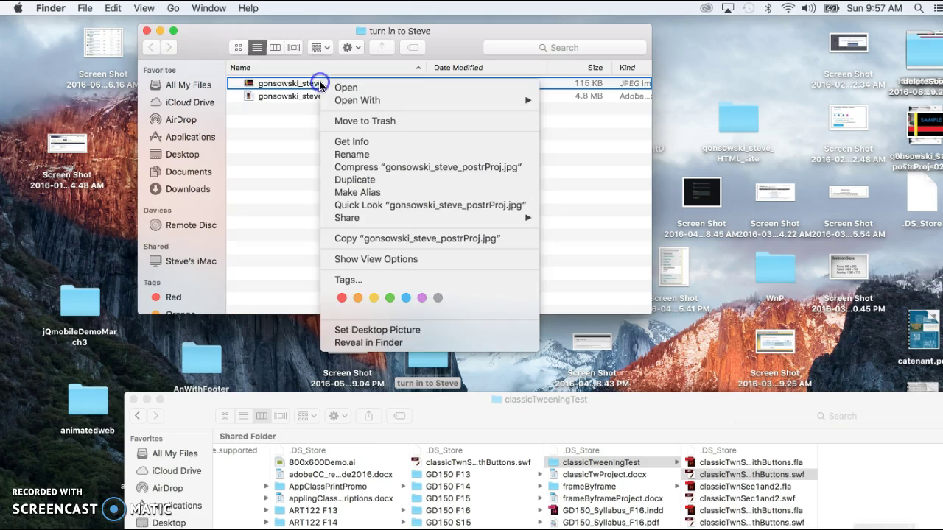
mouse_move(361, 99)
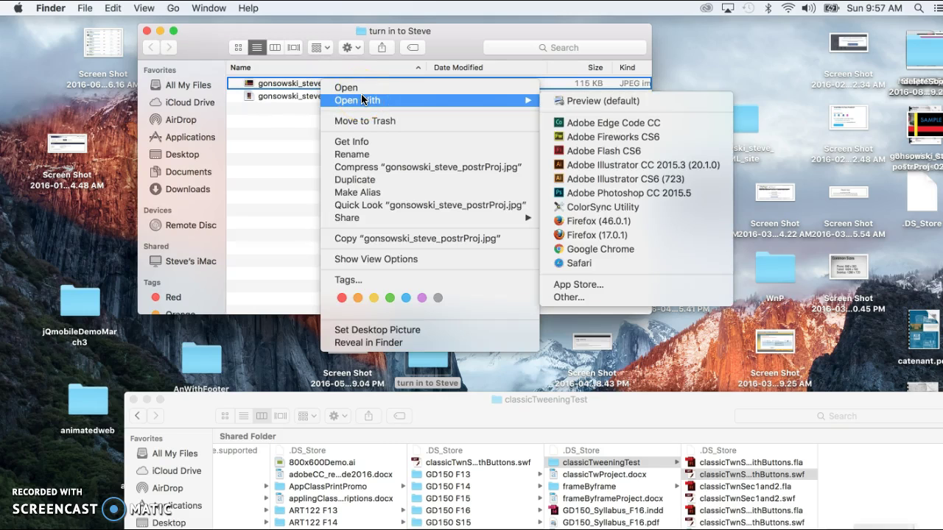
right_click(298, 170)
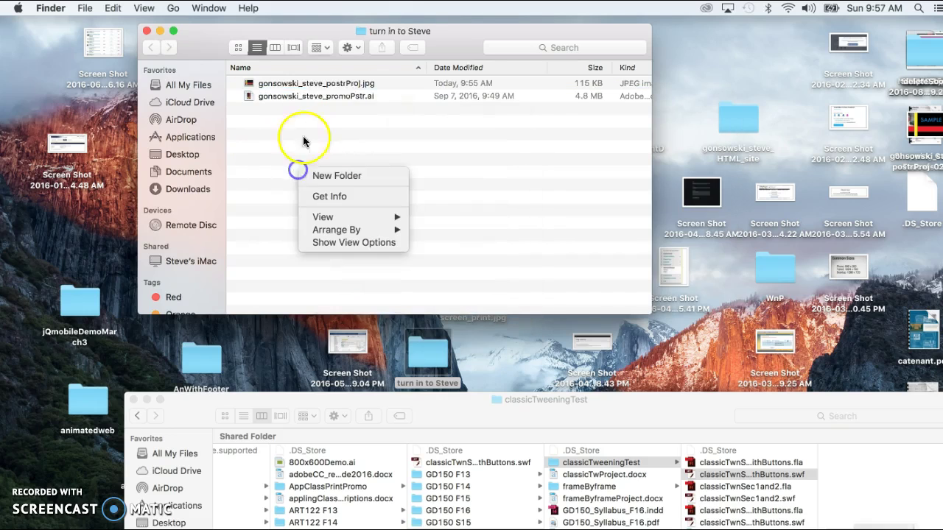
left_click(316, 86)
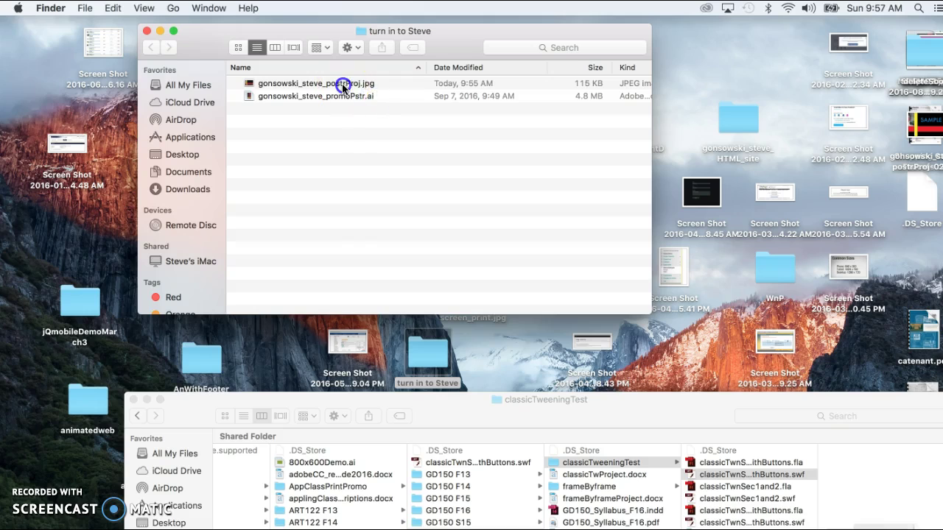
left_click_drag(343, 87, 628, 488)
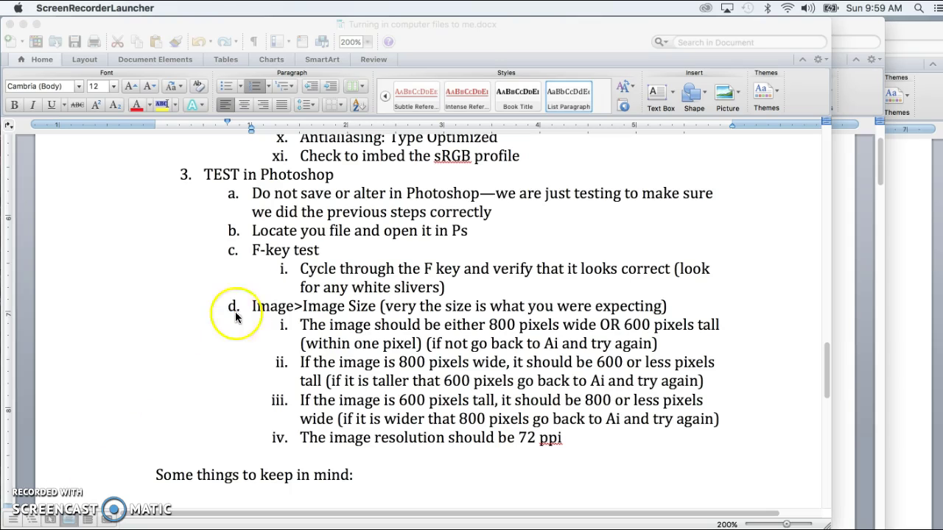
- Highlight the 'Locate your file' and 'F-key test' steps in the Word instructions
left_click(253, 230)
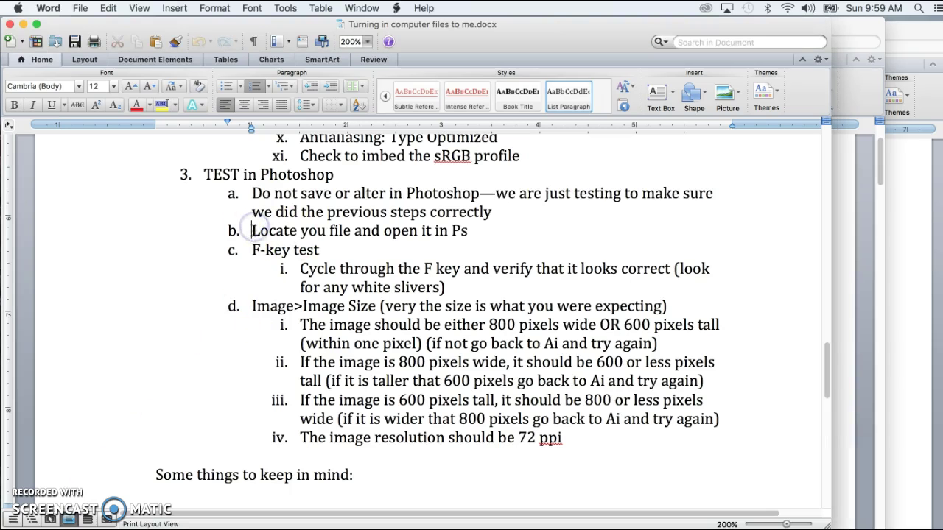
left_click_drag(253, 230, 569, 232)
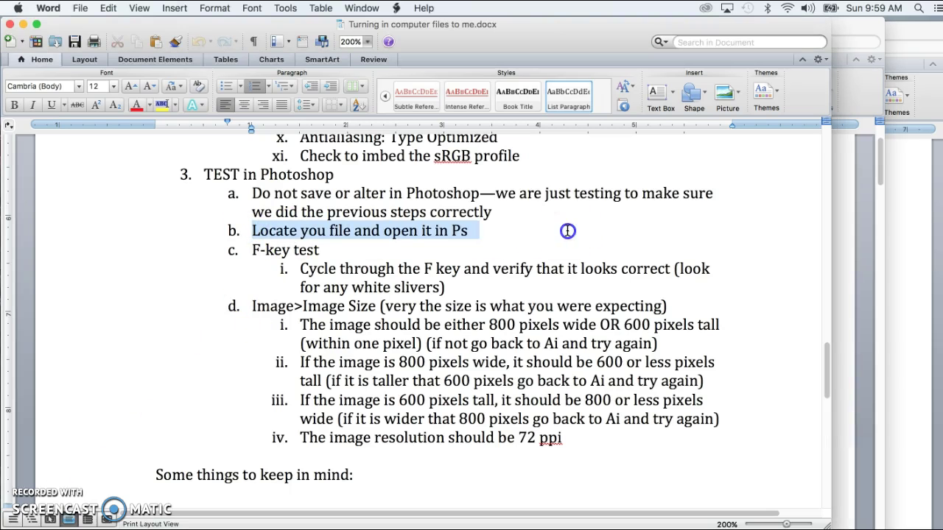
left_click(252, 250)
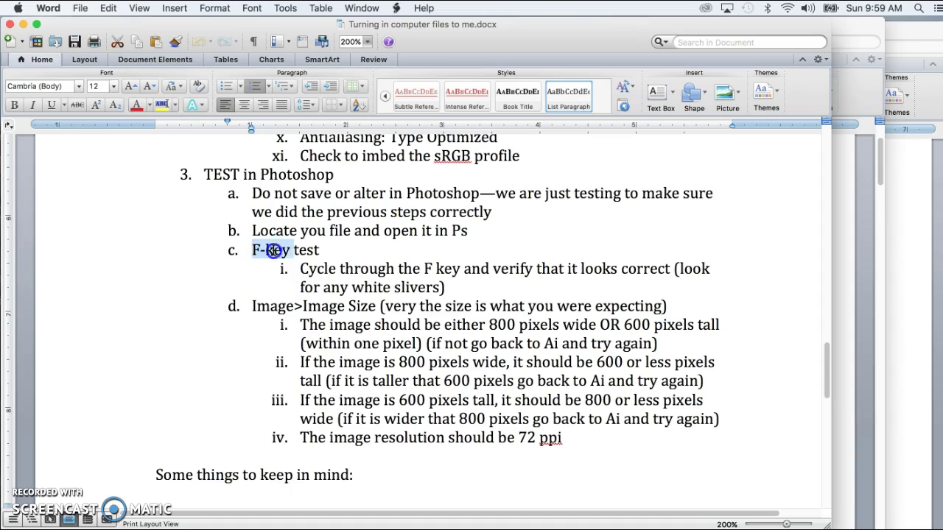
left_click_drag(273, 250, 307, 253)
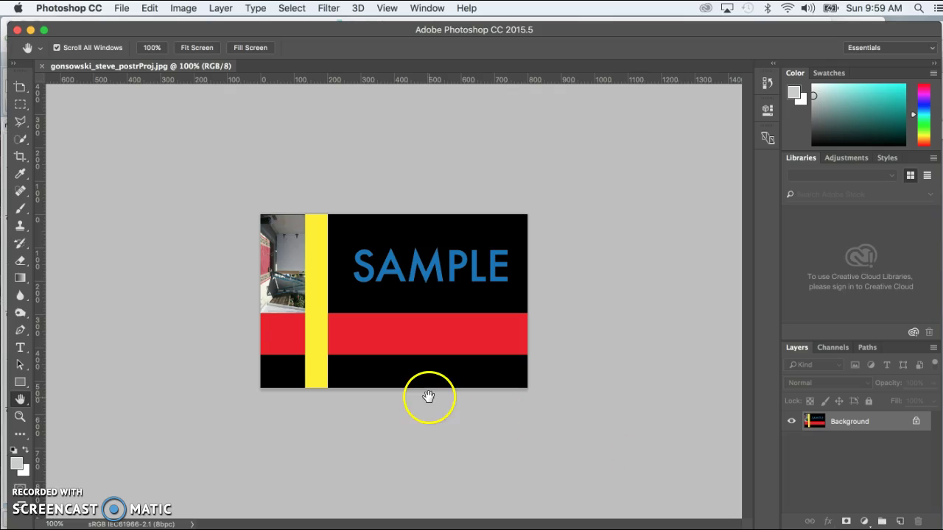
- Cycle the poster JPEG through every Photoshop screen mode with F, checking the edges for white slivers
left_click(124, 338)
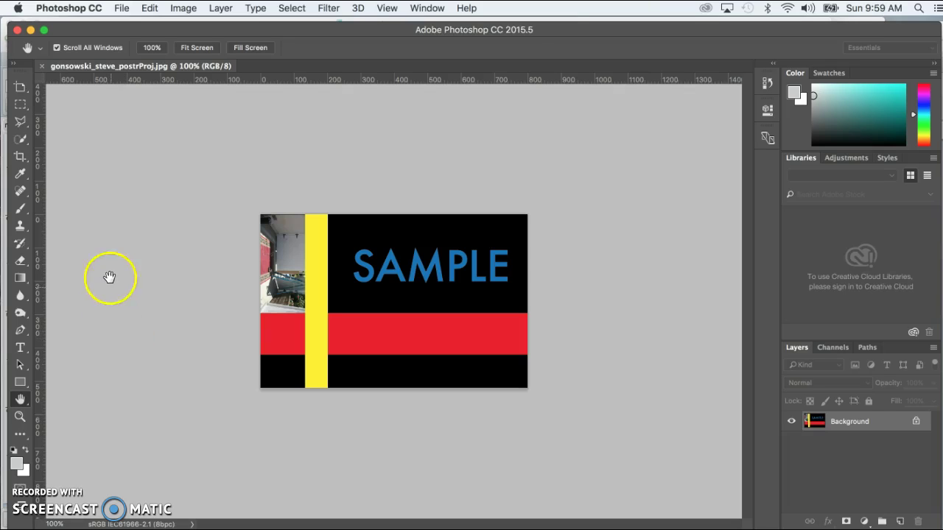
left_click(343, 37)
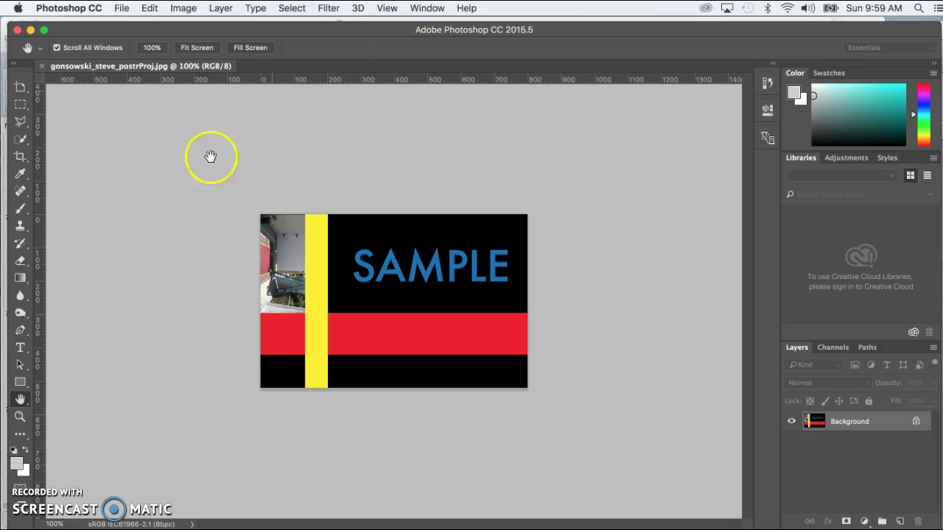
key("f")
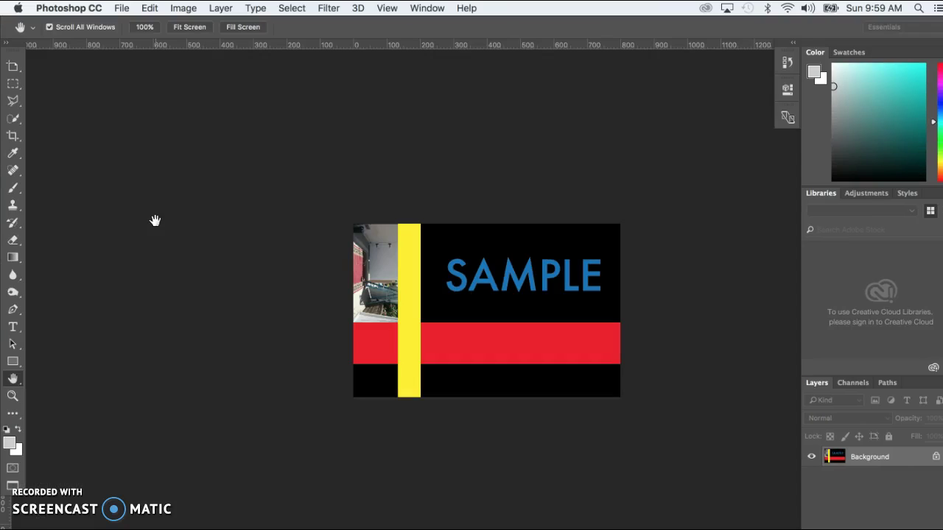
left_click_drag(197, 223, 602, 438)
key("f")
key("f")
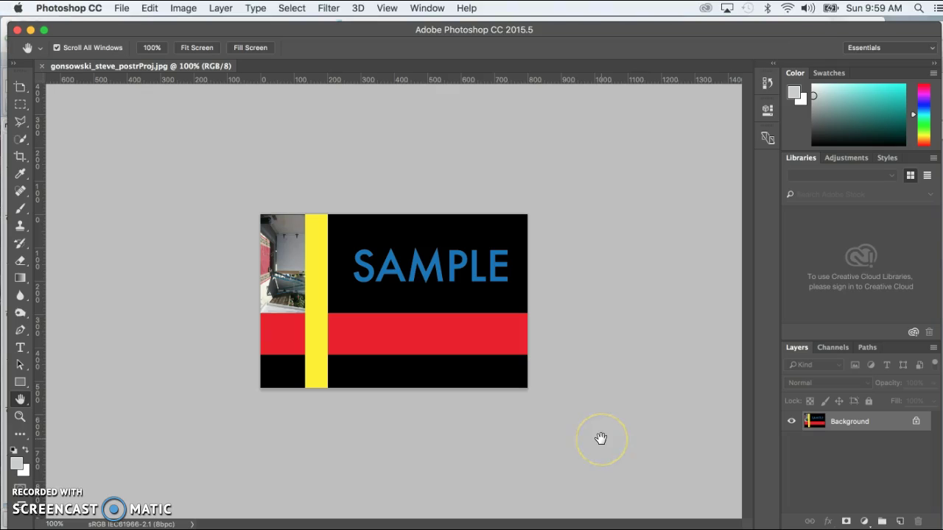
left_click_drag(375, 465, 144, 350)
key("f")
key("f")
key("f")
left_click_drag(243, 231, 351, 178)
key("f")
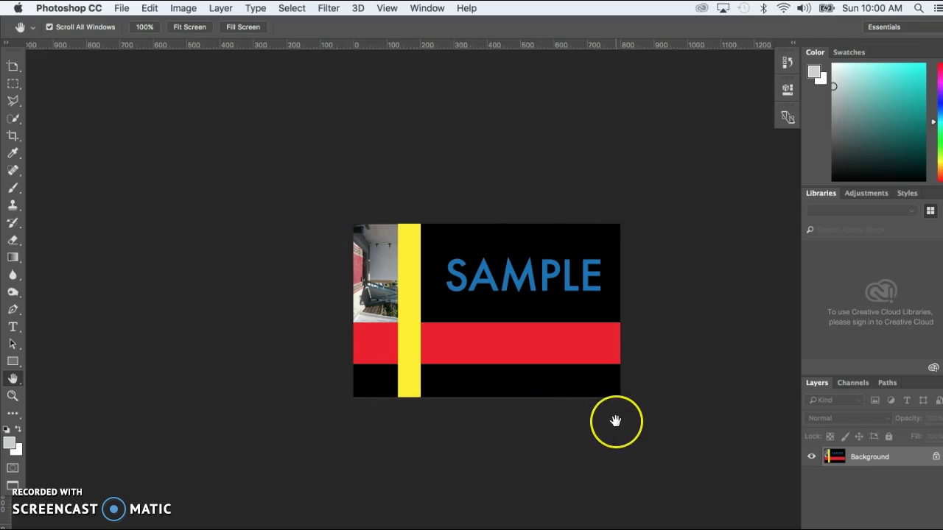
key("f")
key("f")
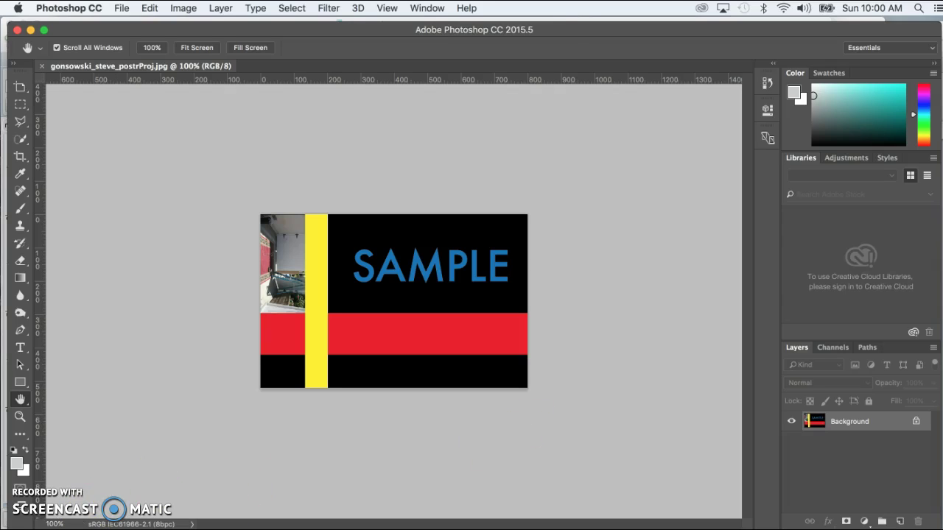
key("super+Tab")
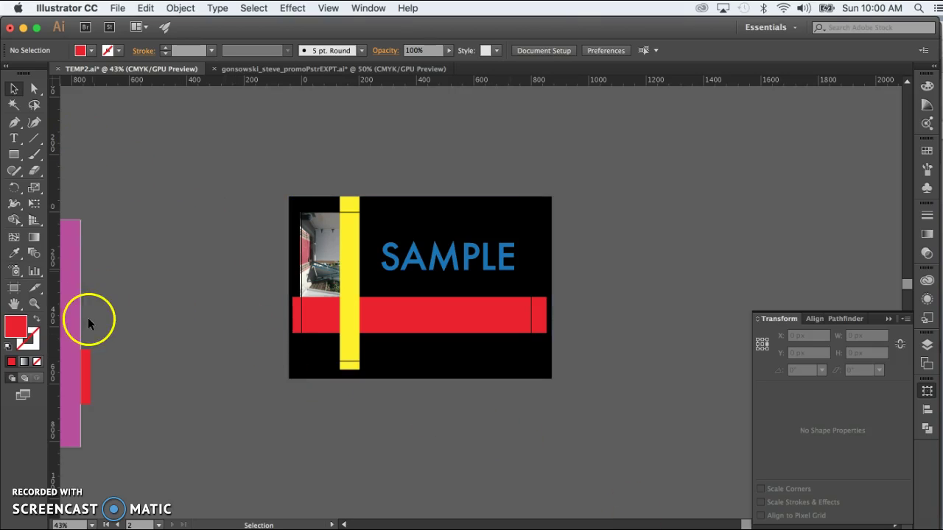
- Zoom in and raise the black background's bottom edge, from about 635 px to 574 px tall
left_click(34, 303)
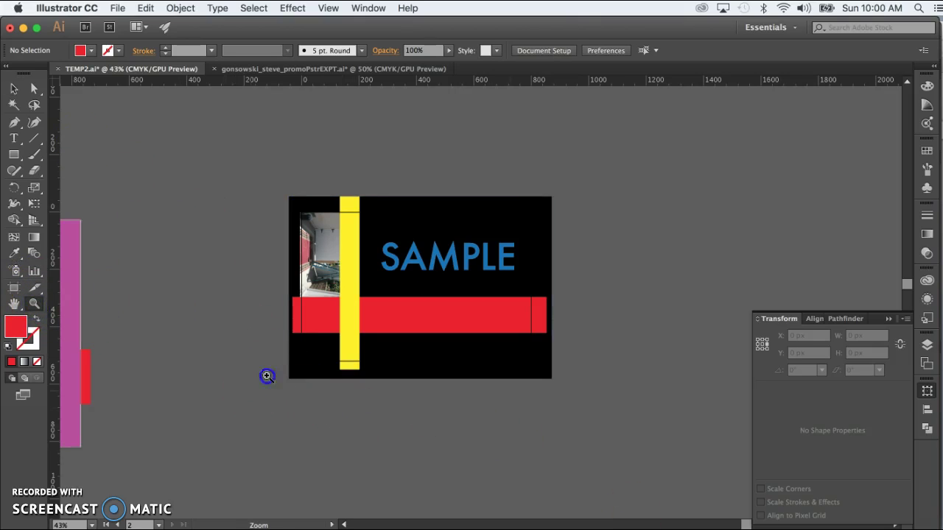
left_click_drag(402, 248, 405, 248)
scroll(405, 249, "right", 5)
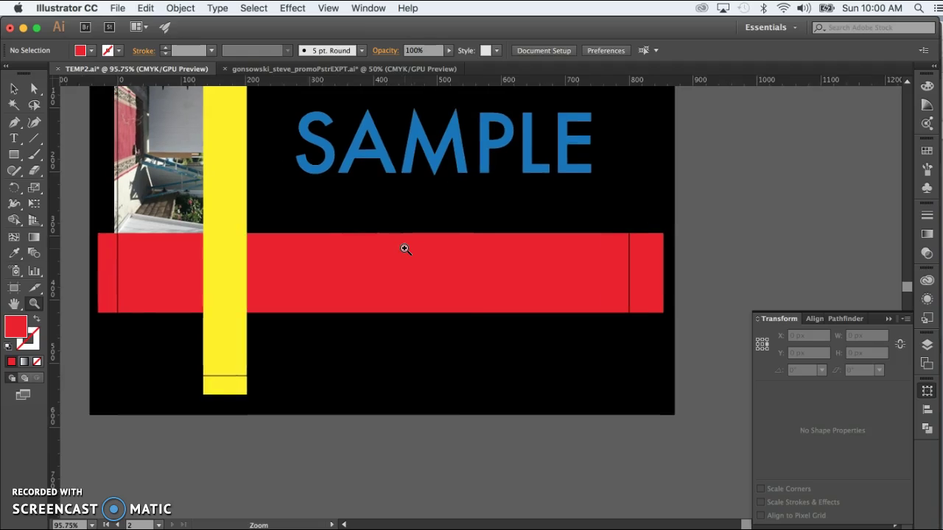
left_click(13, 88)
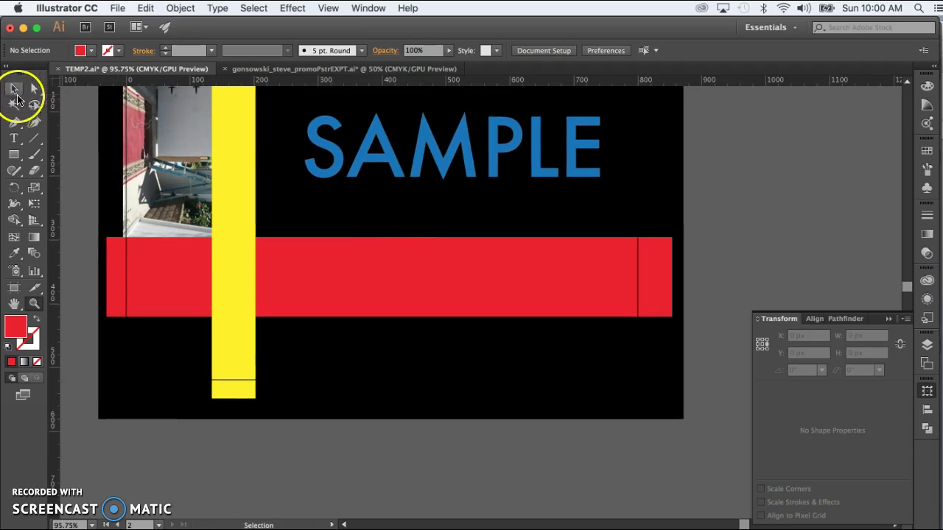
left_click(364, 354)
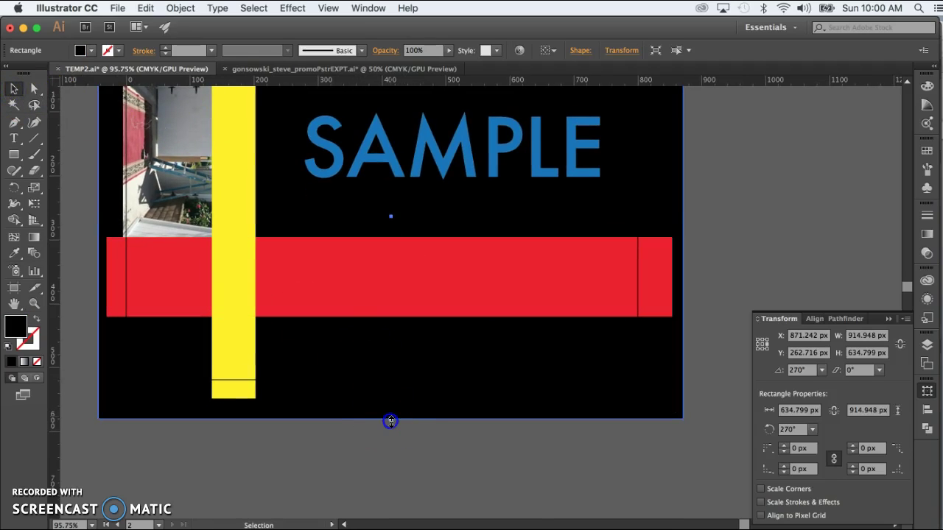
left_click_drag(391, 421, 395, 381)
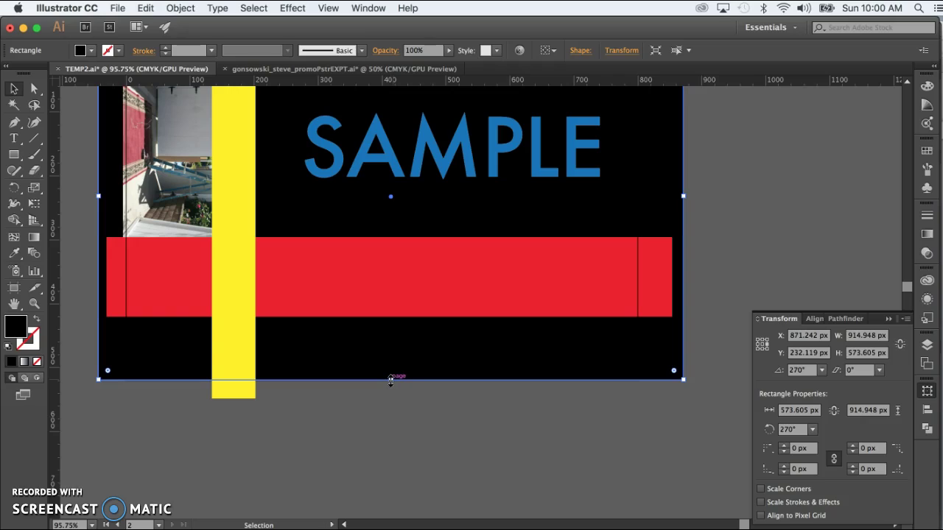
left_click_drag(390, 380, 390, 378)
left_click(396, 417)
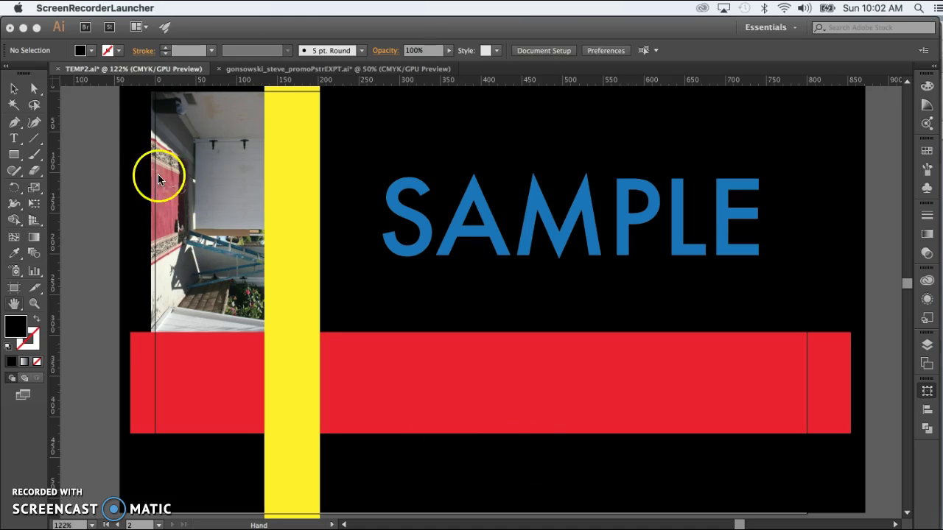
left_click(84, 126)
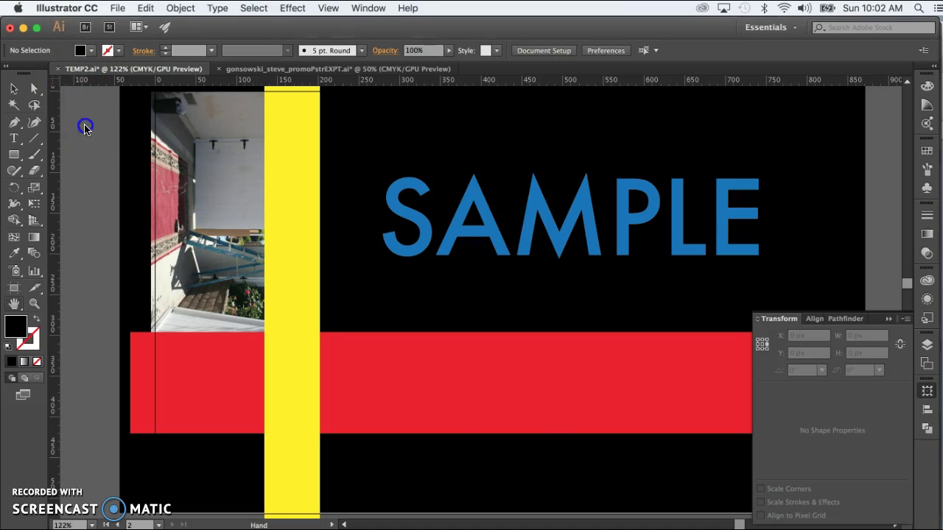
- Bring TEMP2-02.jpg forward in Photoshop and cycle through its screen modes with F
left_click(115, 9)
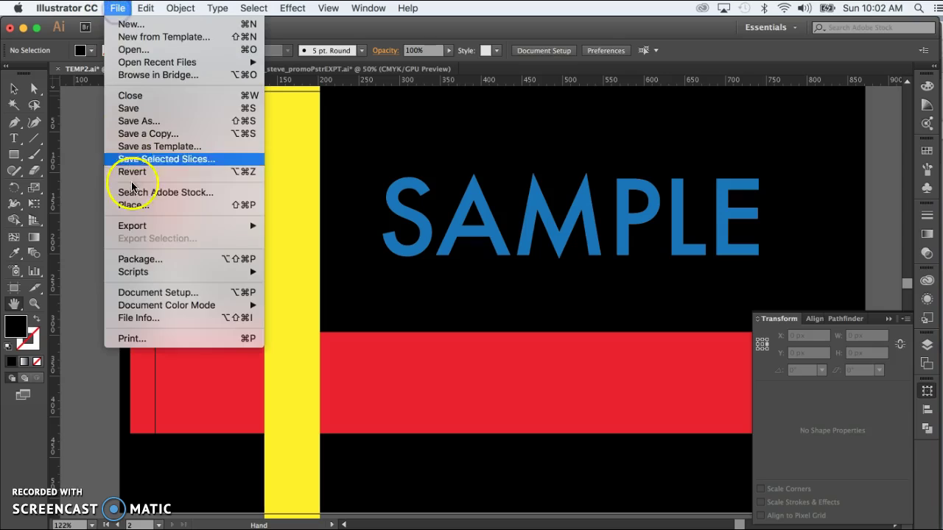
left_click(84, 490)
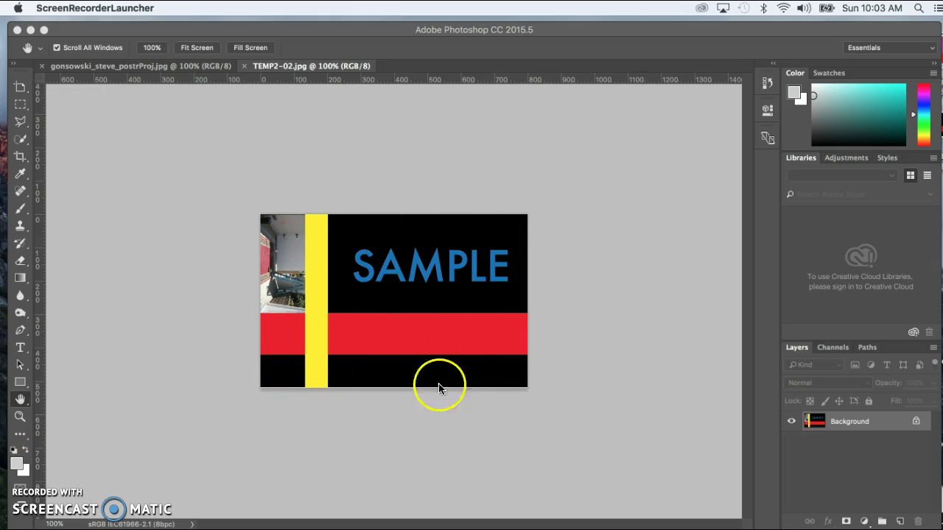
left_click(559, 416)
key("f")
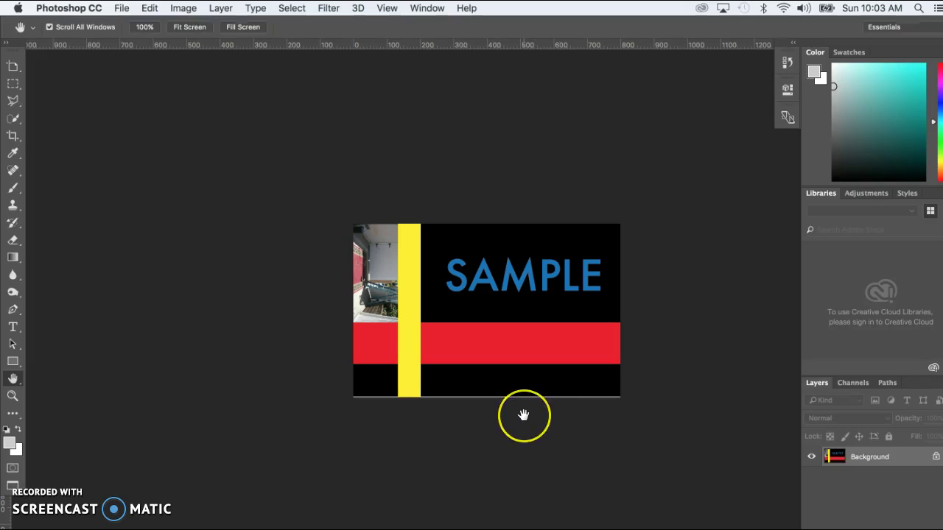
key("f")
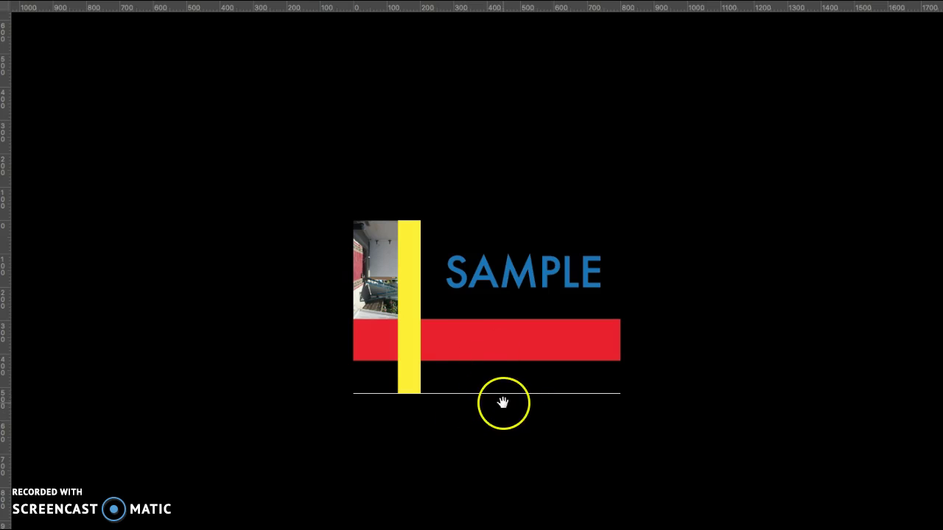
key("f")
key("f")
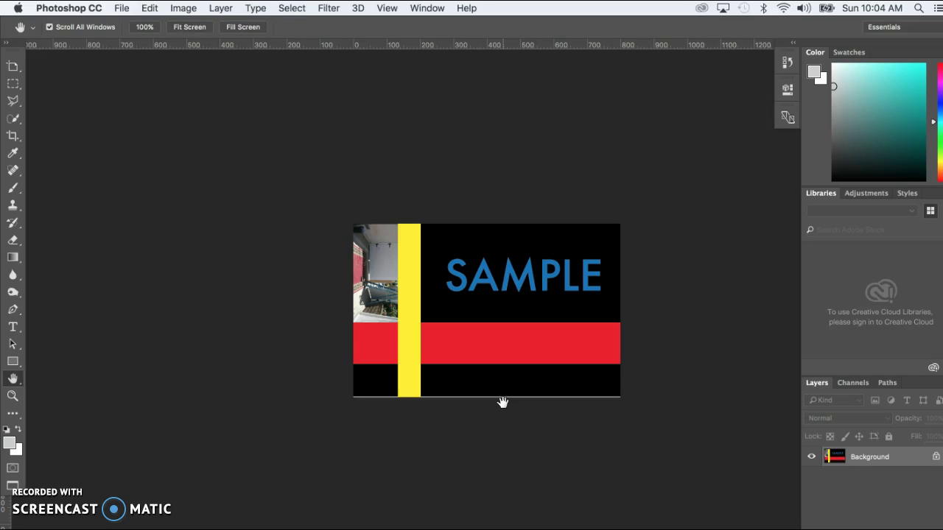
- Cycle into full screen again to spot the white sliver along the bottom edge
key("f")
key("f")
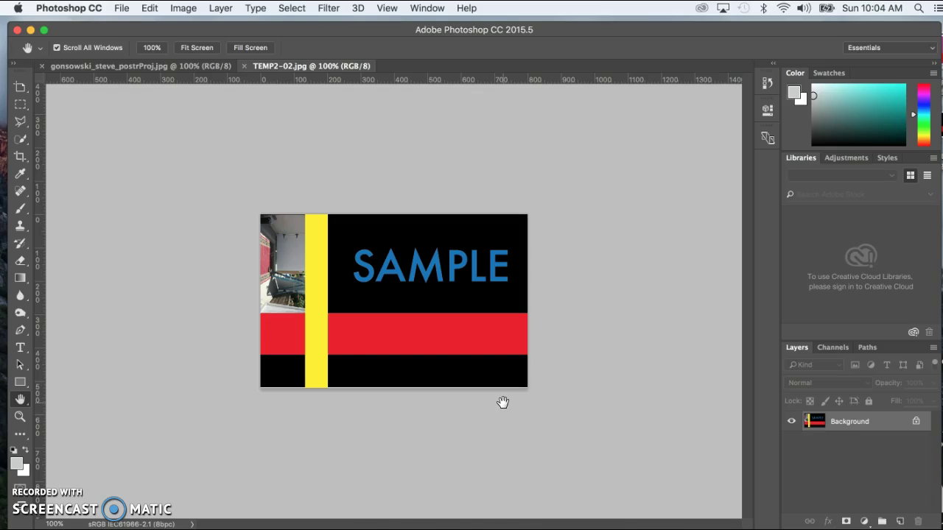
key("f")
key("f")
key("f")
left_click(479, 336)
left_click(462, 314)
key("f")
key("f")
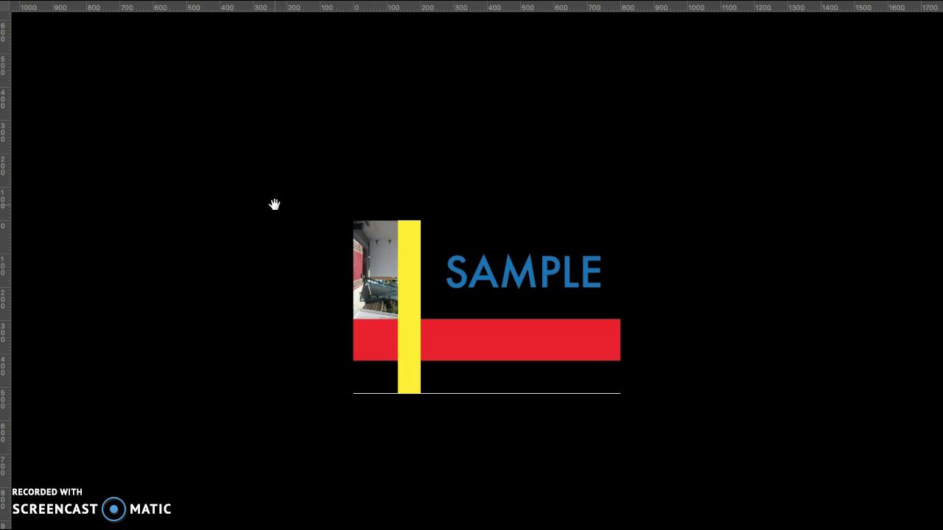
key("f")
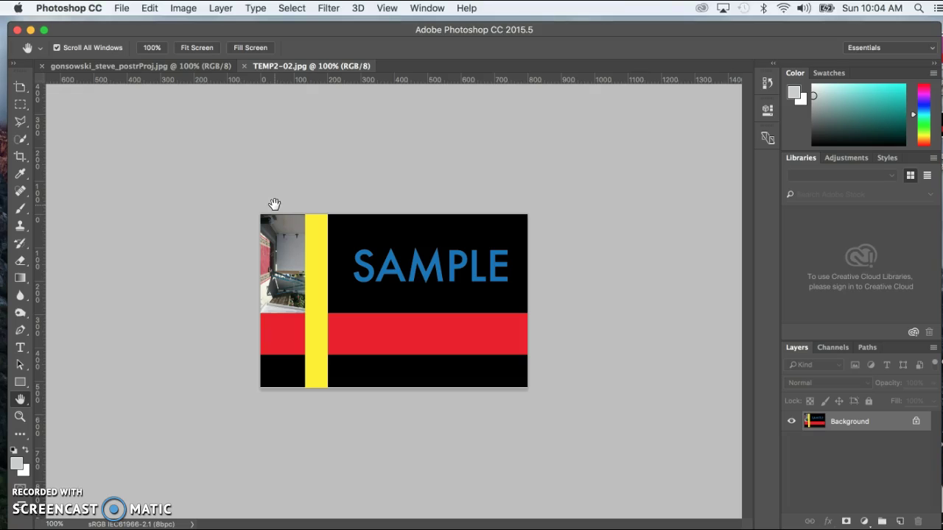
key("super+Tab")
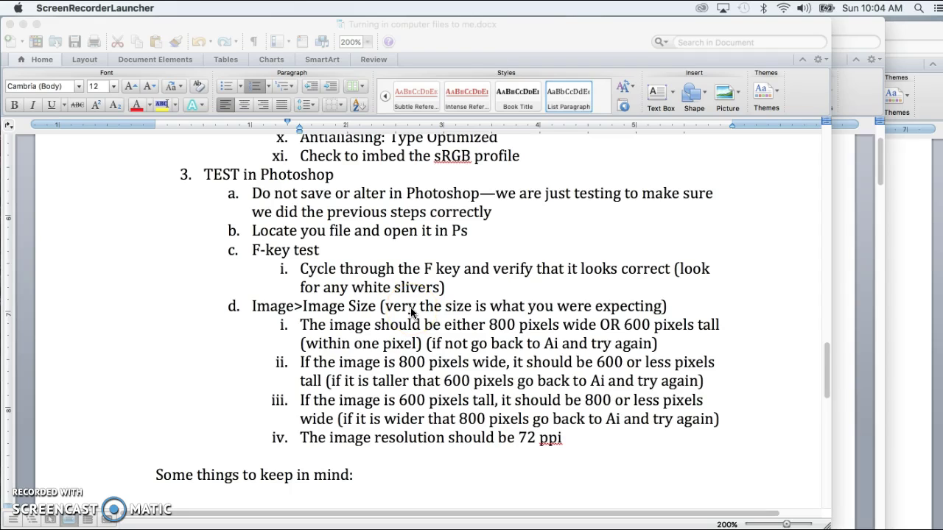
left_click(204, 418)
key("super+Tab")
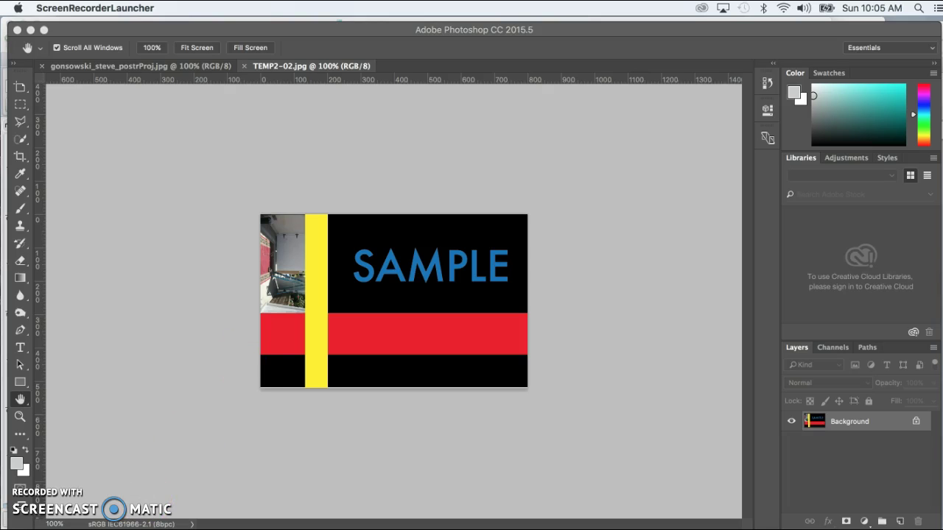
key("super+Tab")
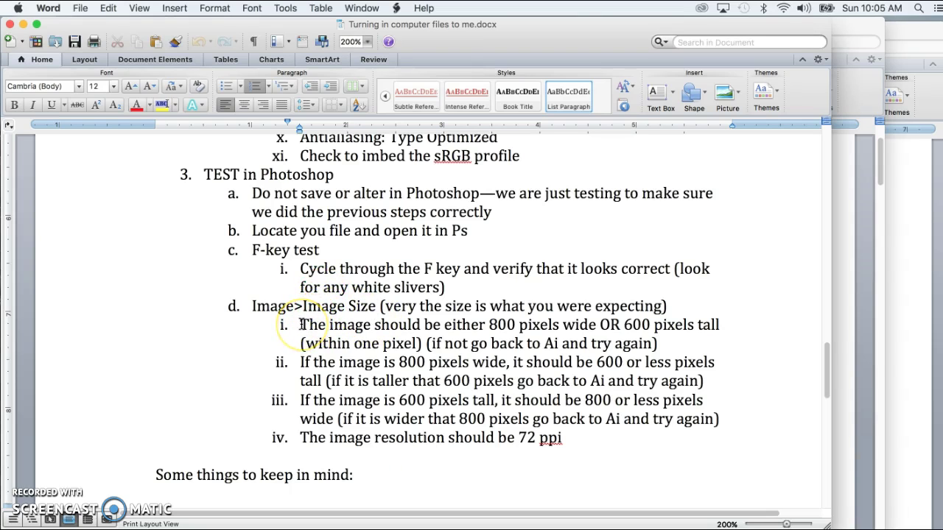
left_click_drag(302, 324, 728, 339)
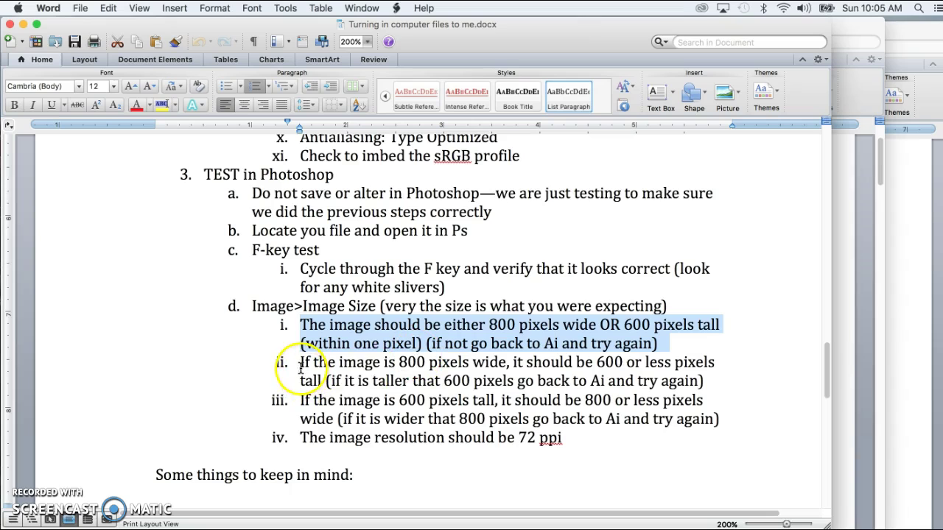
- Highlight the 800-pixels-wide and 600-pixels-tall conditions in items i–iii of the Image Size step
left_click_drag(301, 366, 493, 363)
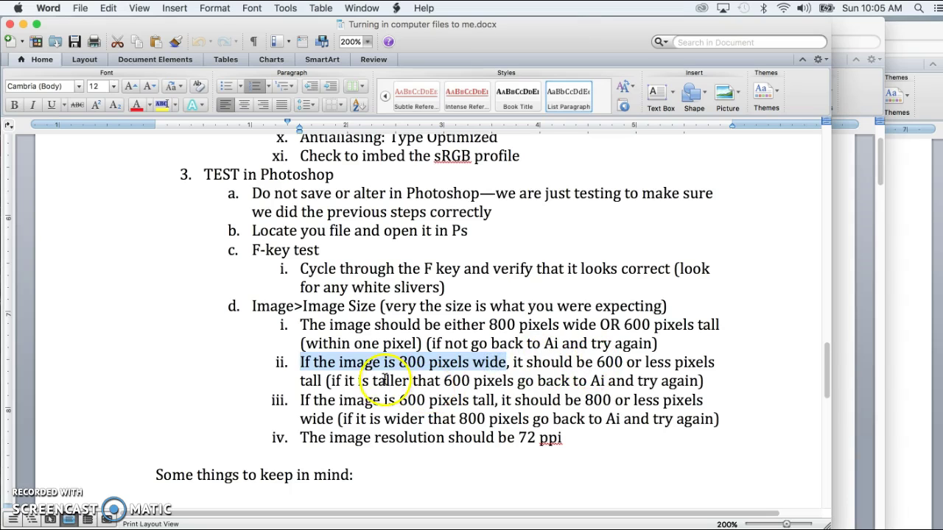
left_click_drag(344, 380, 546, 377)
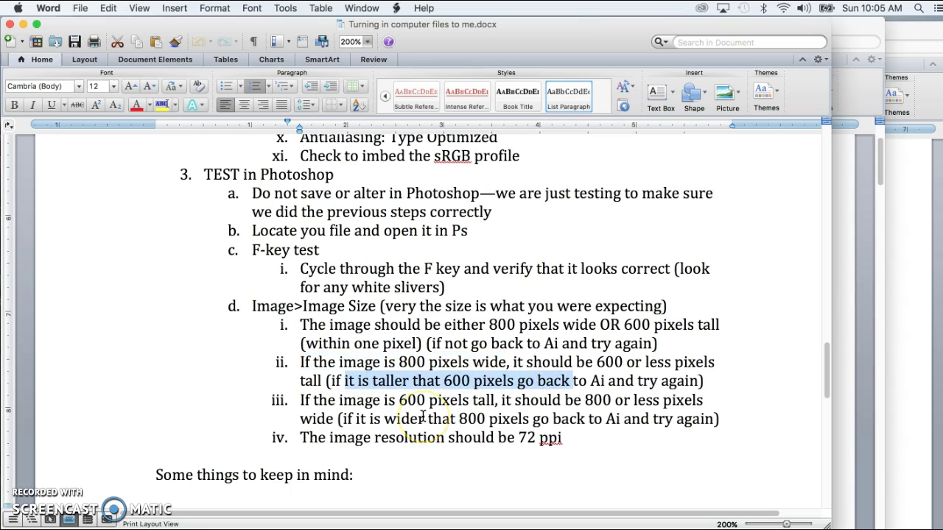
left_click_drag(308, 401, 495, 403)
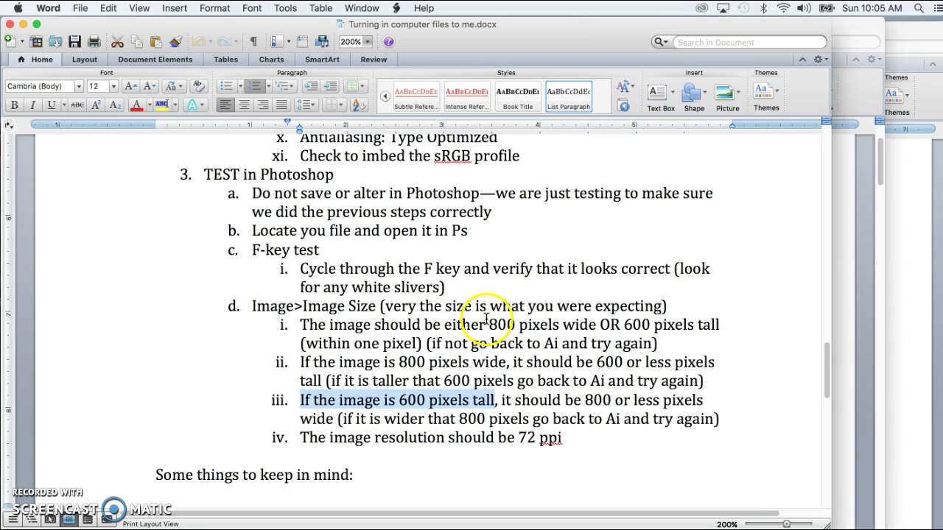
left_click_drag(489, 326, 677, 325)
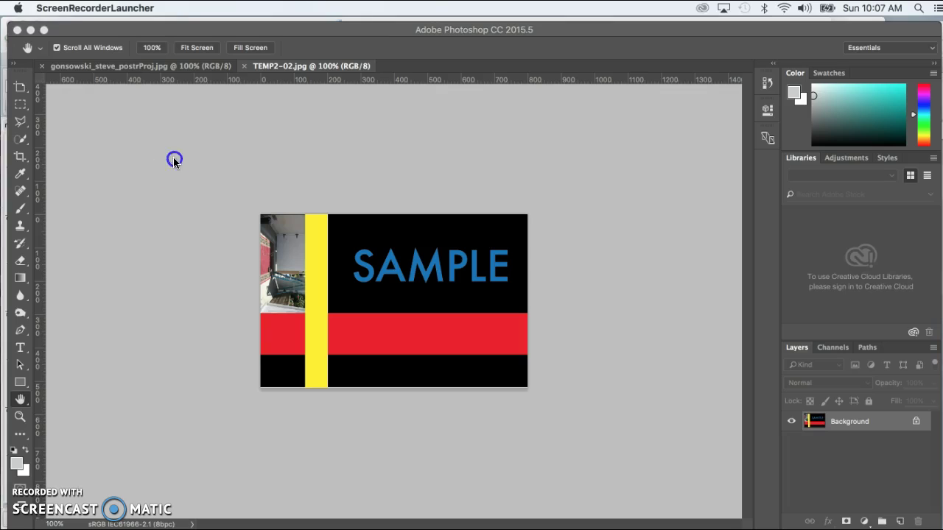
left_click(173, 157)
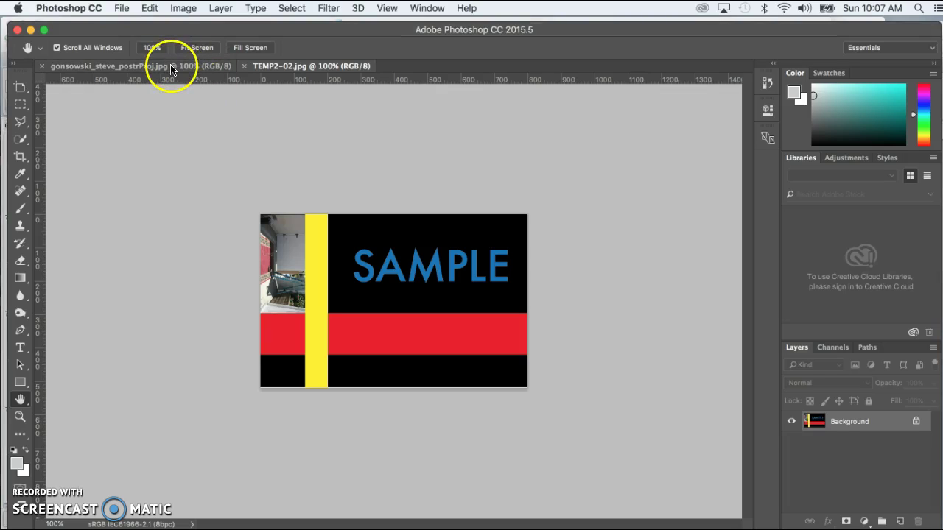
- Close TEMP2-02.jpg and read the poster's Image Size: 800 × 520 px at 72 ppi
left_click(244, 66)
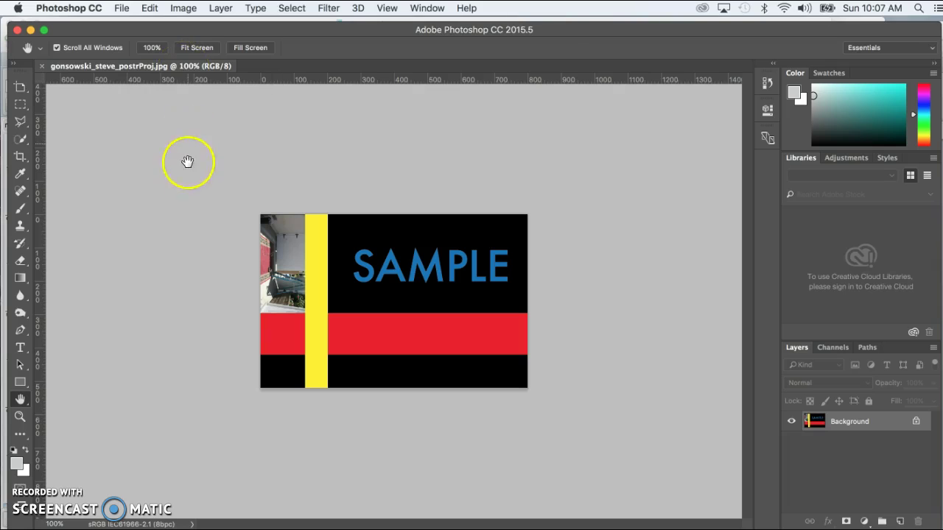
left_click(184, 8)
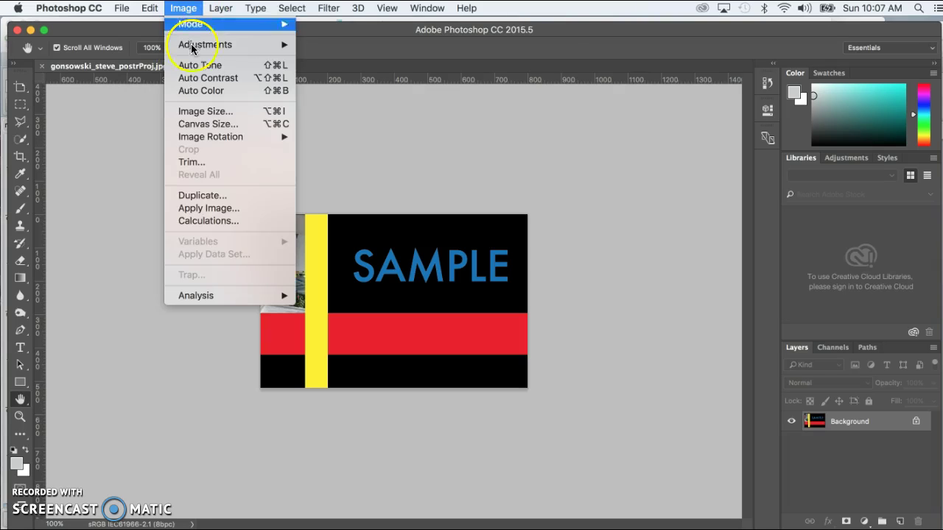
left_click(200, 111)
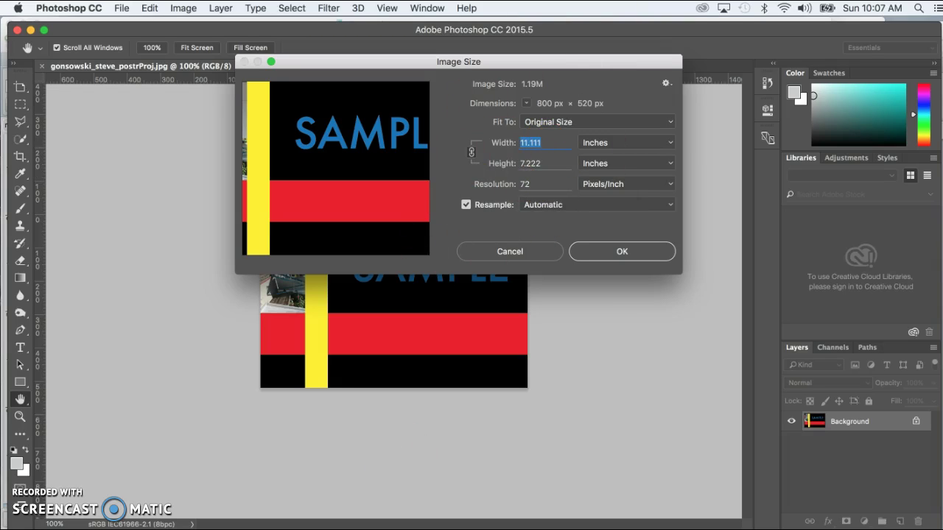
key("super+Tab")
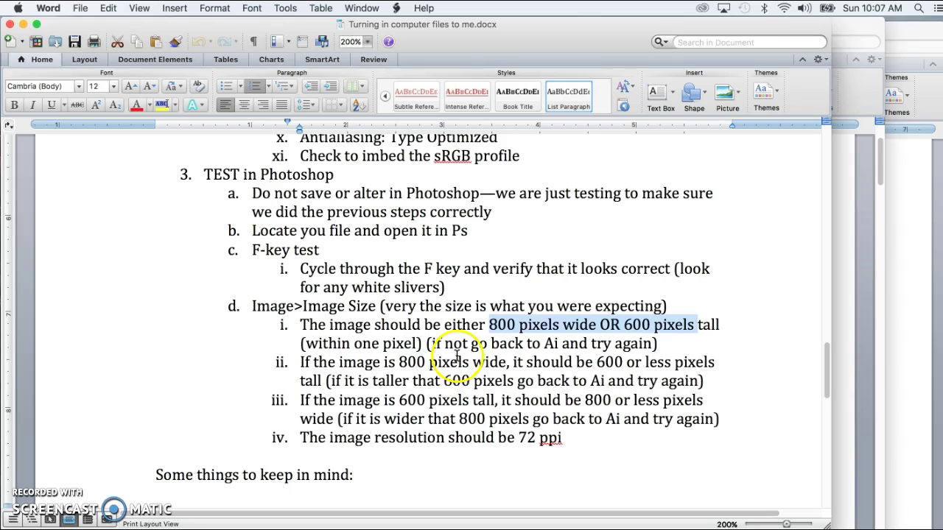
- Scroll to 'Some things to keep in mind' and go over the no-bitmap-printing and RGB bullets
scroll(428, 317, "down", 10)
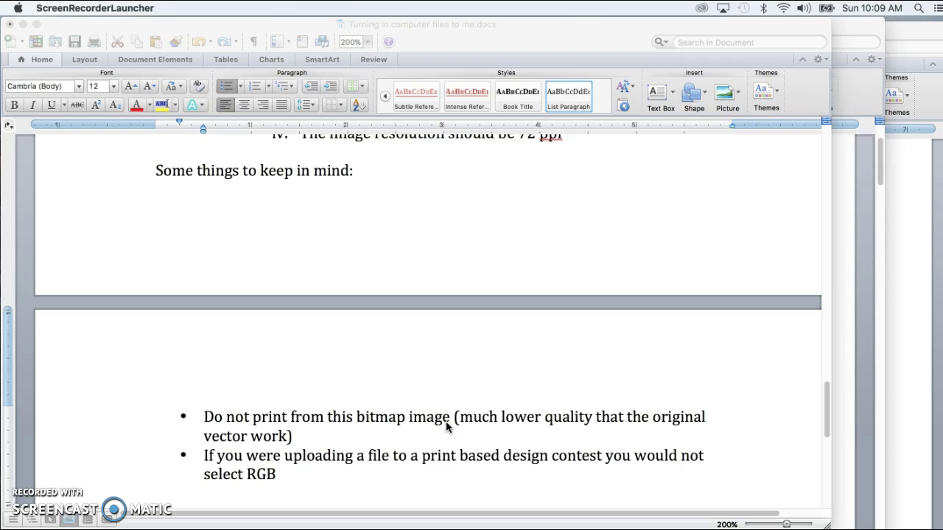
left_click(445, 422)
scroll(377, 431, "down", 2)
scroll(378, 430, "down", 2)
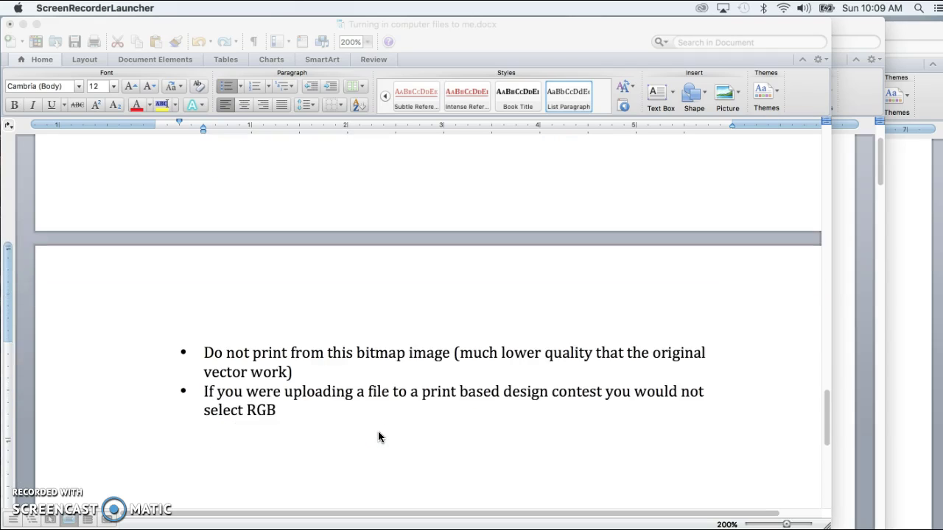
left_click(390, 393)
left_click(391, 377)
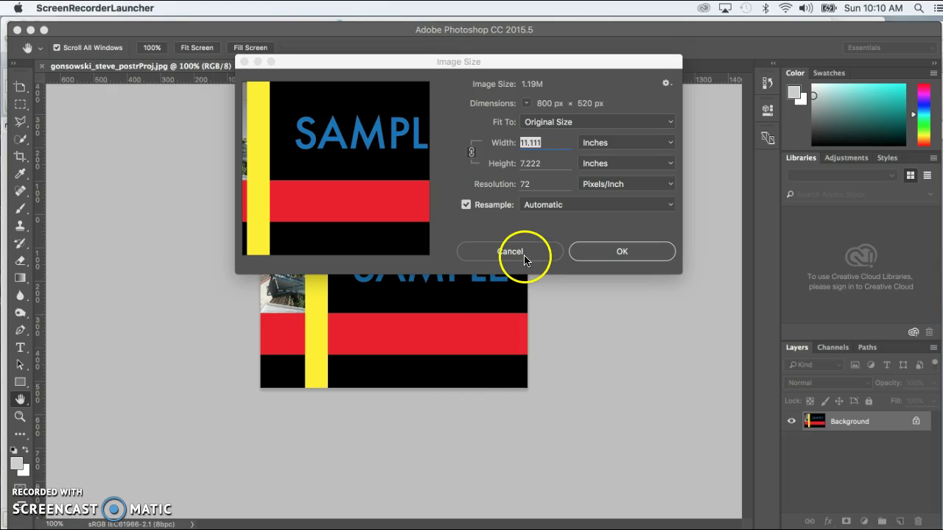
- Cancel Image Size unchanged, close the poster, and hide Photoshop to reveal the Finder desktop
left_click(511, 252)
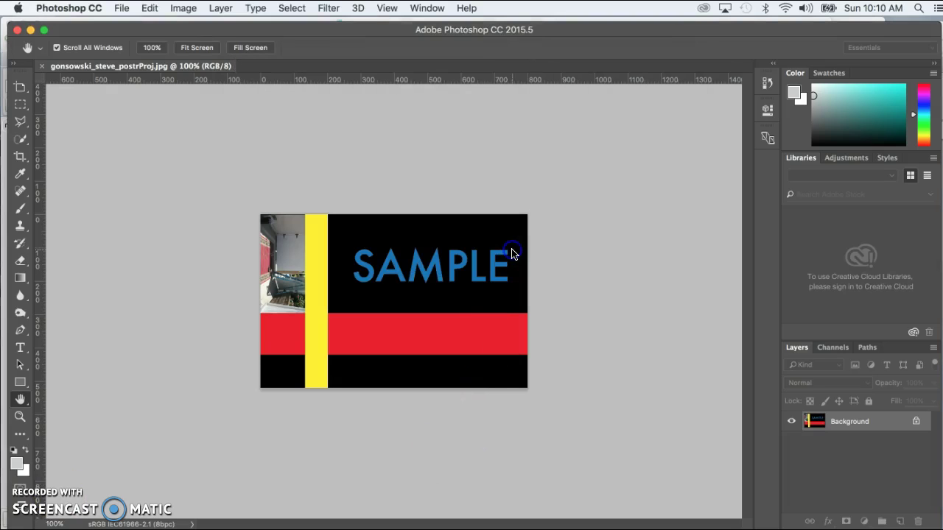
left_click(42, 67)
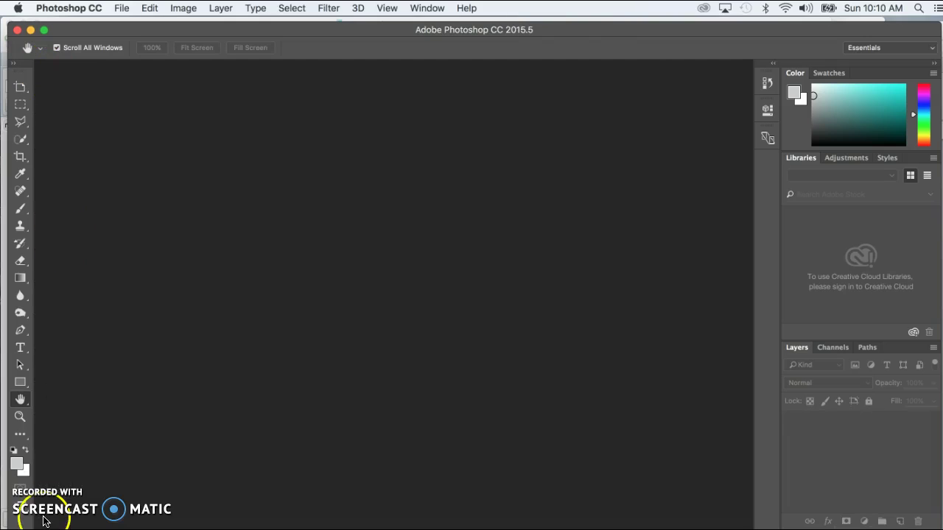
key("super+Tab")
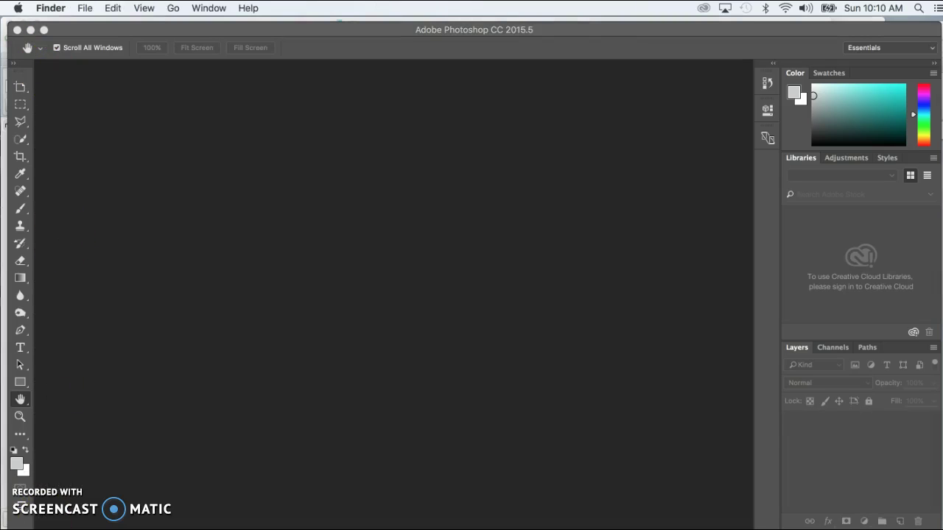
key("super+alt+h")
- Close deleteSoon, open the turn-in folder, and select both the poster JPEG and .ai file
left_click(248, 96)
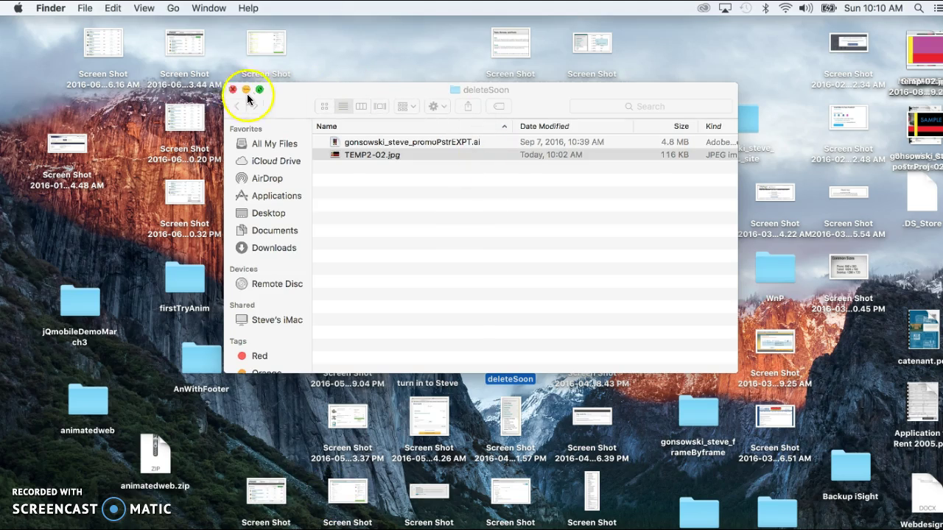
left_click(232, 89)
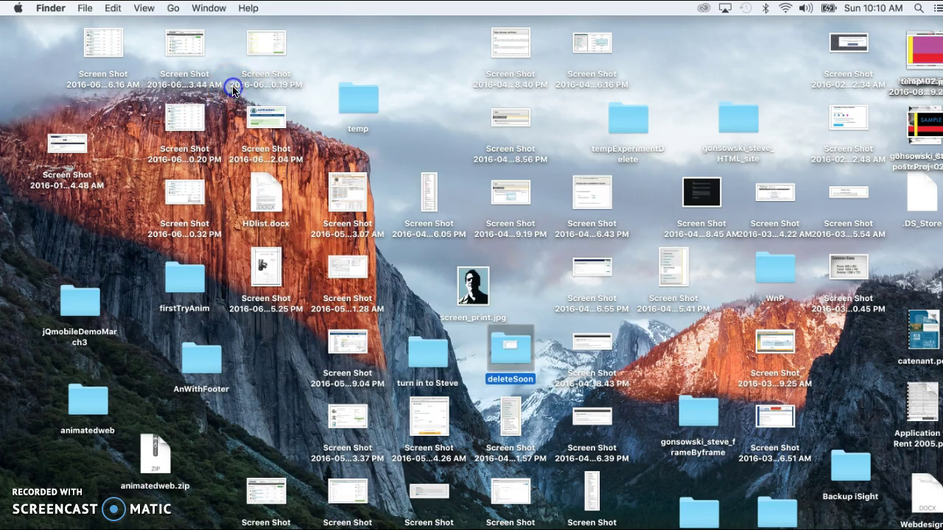
double_click(422, 355)
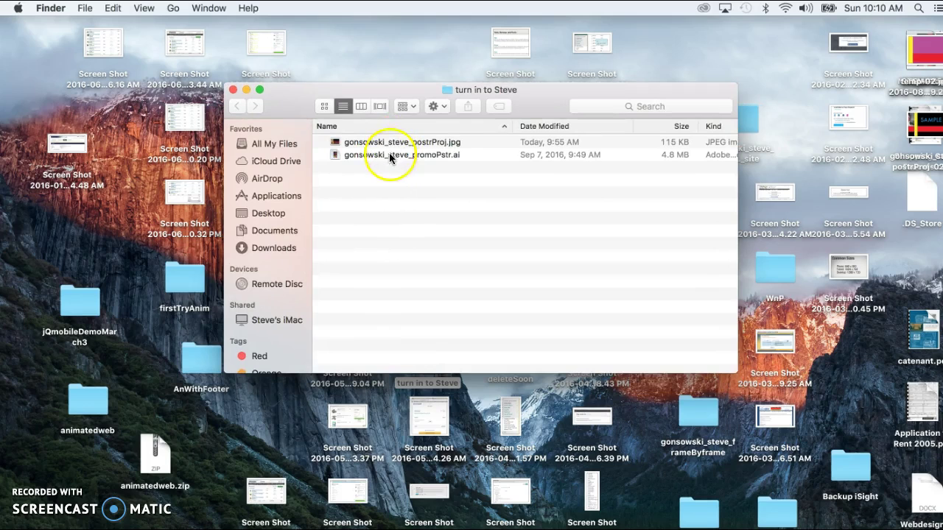
left_click_drag(390, 155, 416, 142)
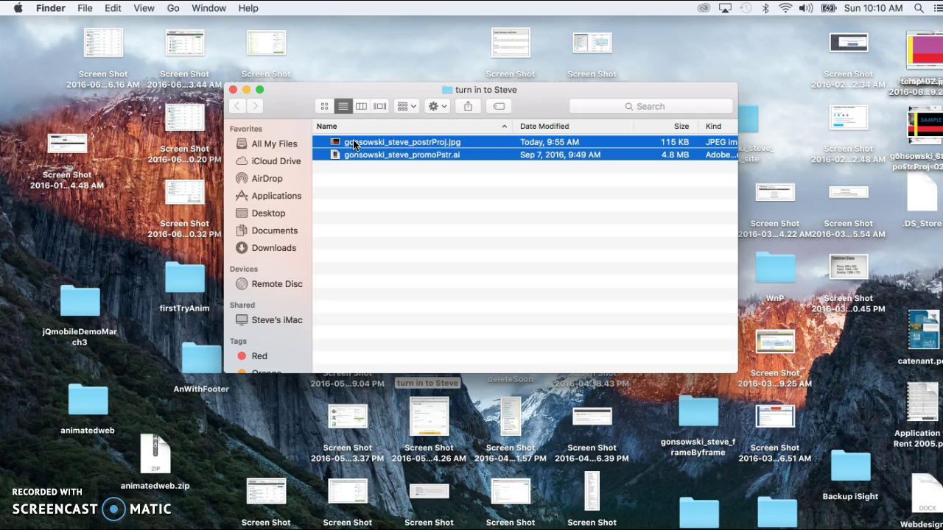
left_click_drag(354, 144, 427, 204)
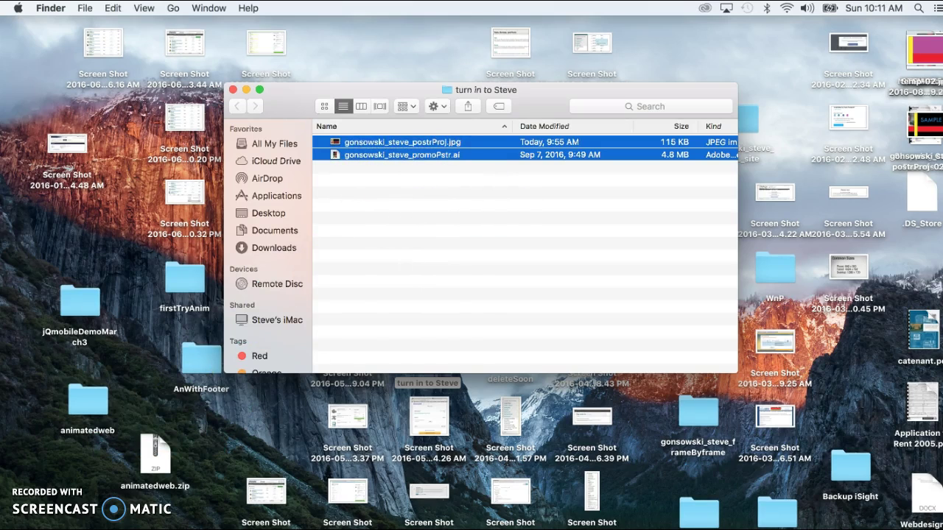